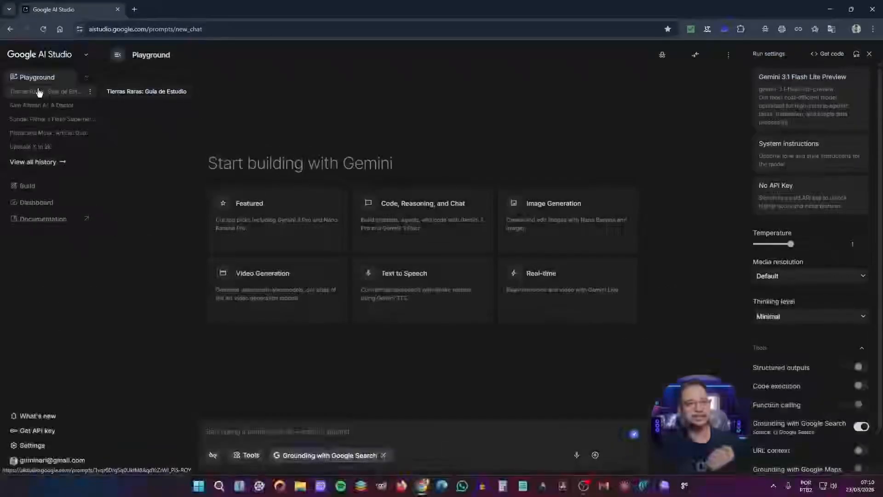
- View the complete prompt history and return to the Playground start page
left_click(54, 167)
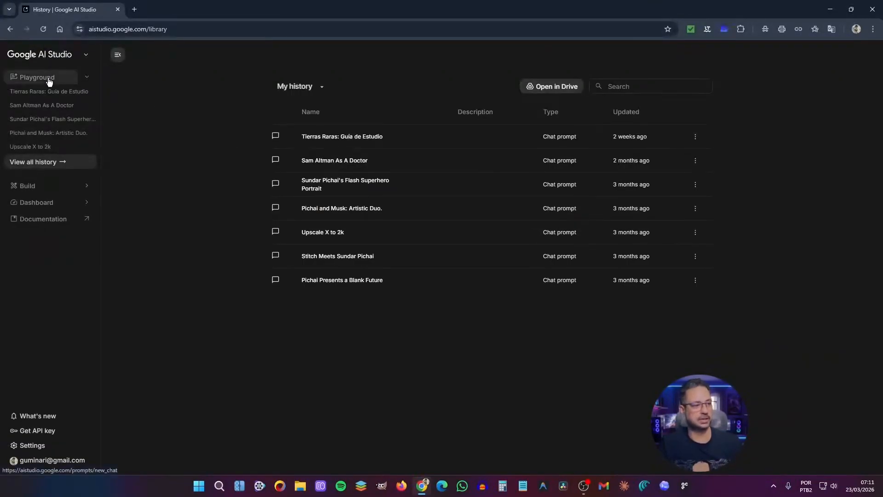
left_click(25, 77)
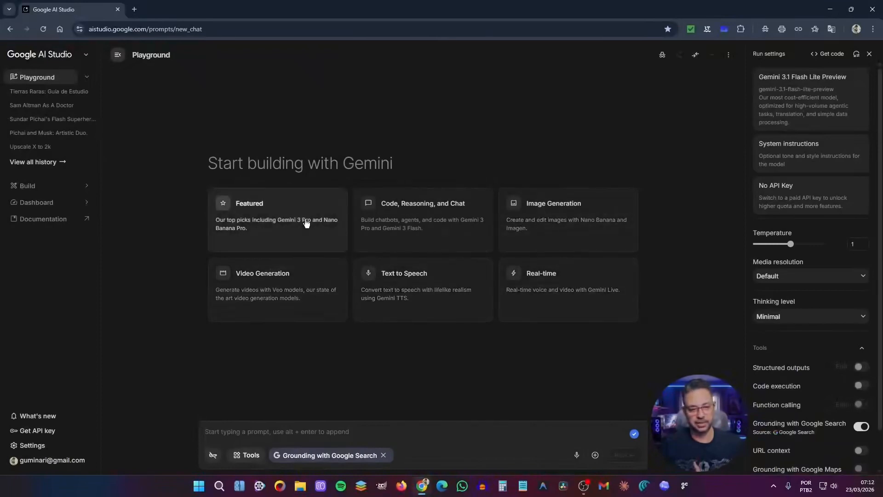
- Examine the models offered in the Featured, Code, Reasoning, and Chat, and Image Generation categories
left_click(258, 216)
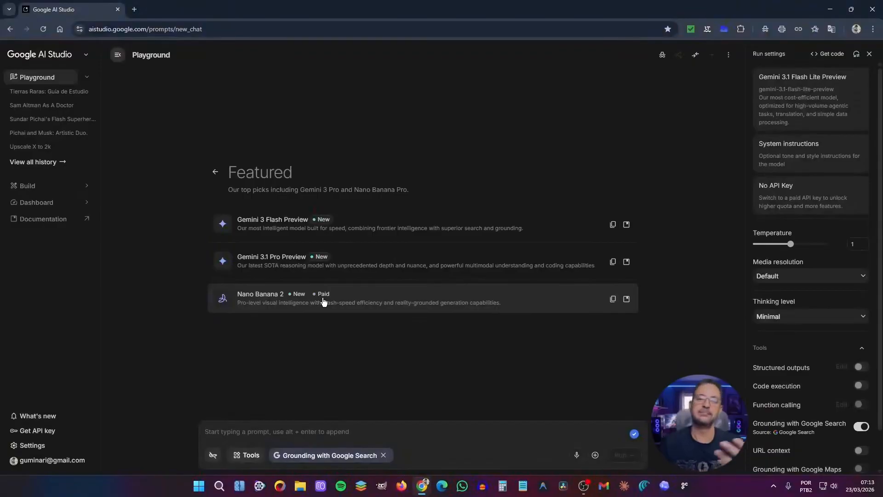
left_click(215, 172)
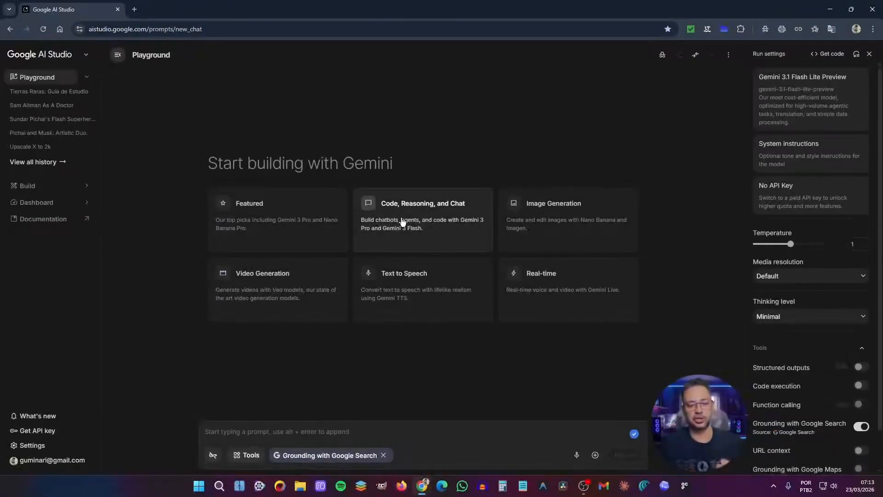
left_click(406, 222)
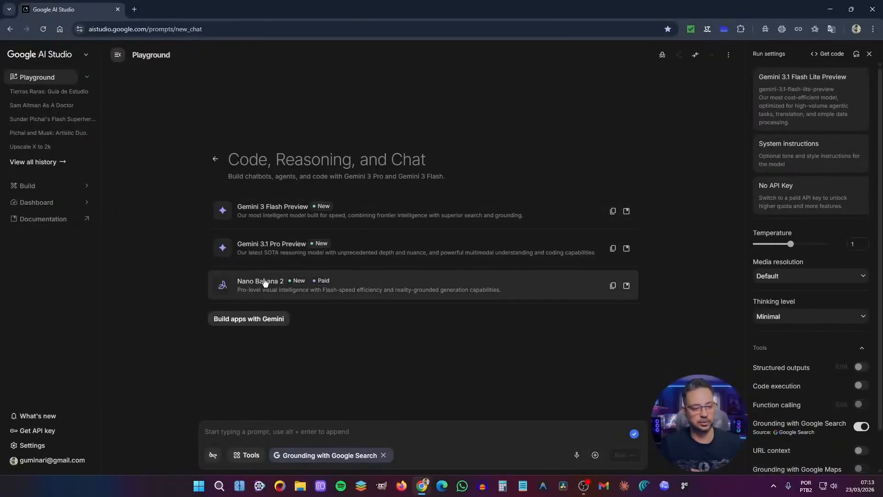
left_click(220, 160)
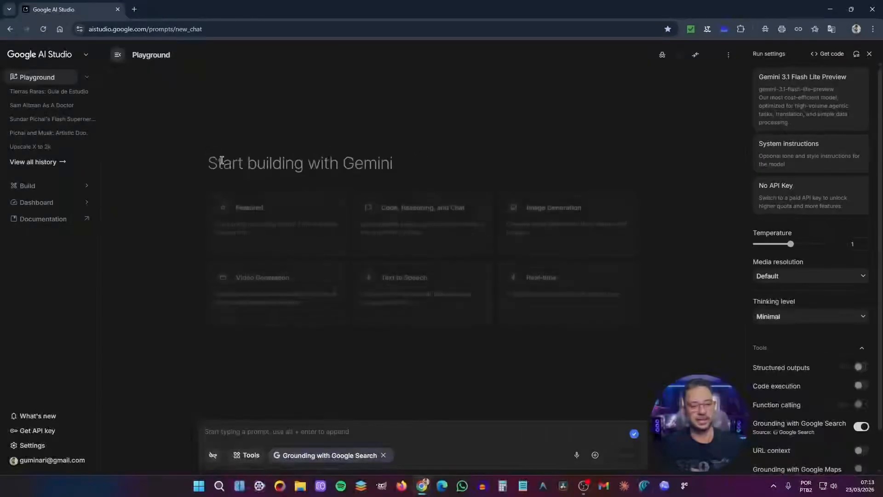
left_click(557, 233)
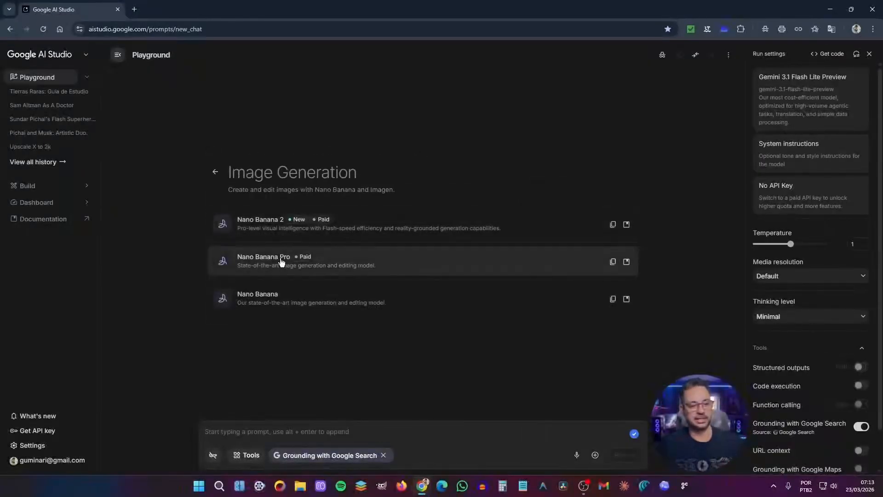
left_click(215, 171)
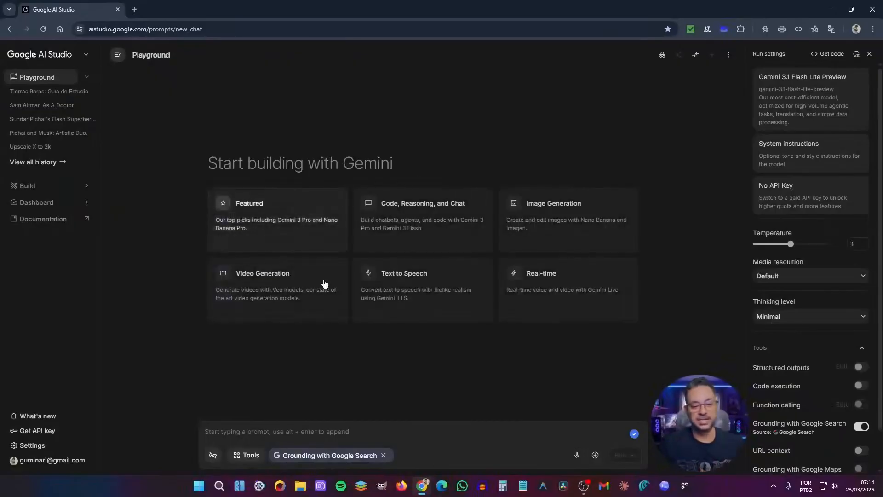
- Examine the models offered in the Video Generation, Text to Speech, and Real-time categories
left_click(282, 313)
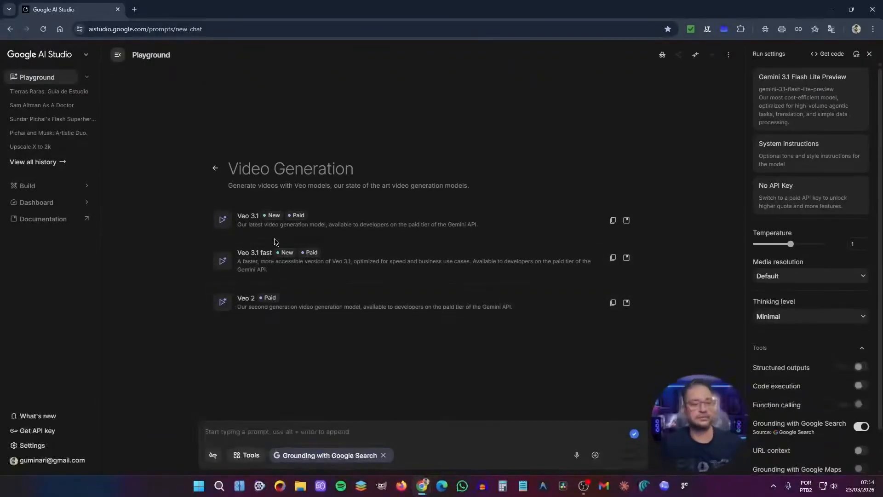
left_click(214, 168)
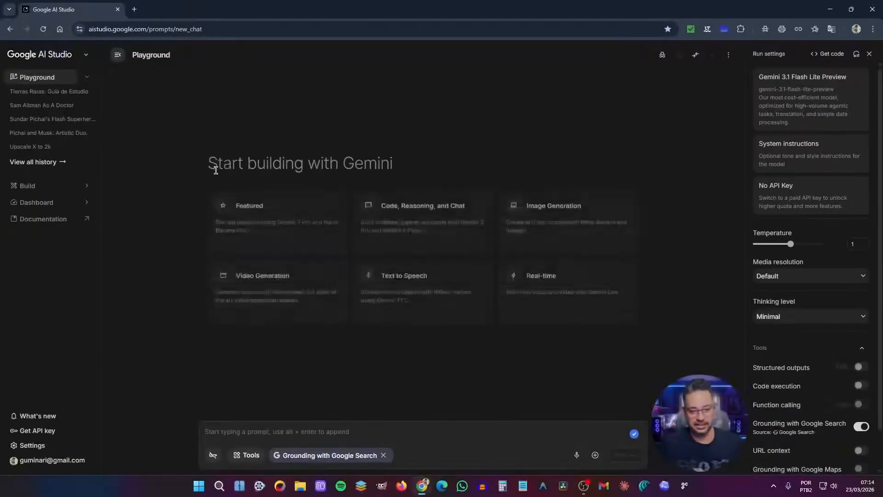
left_click(431, 295)
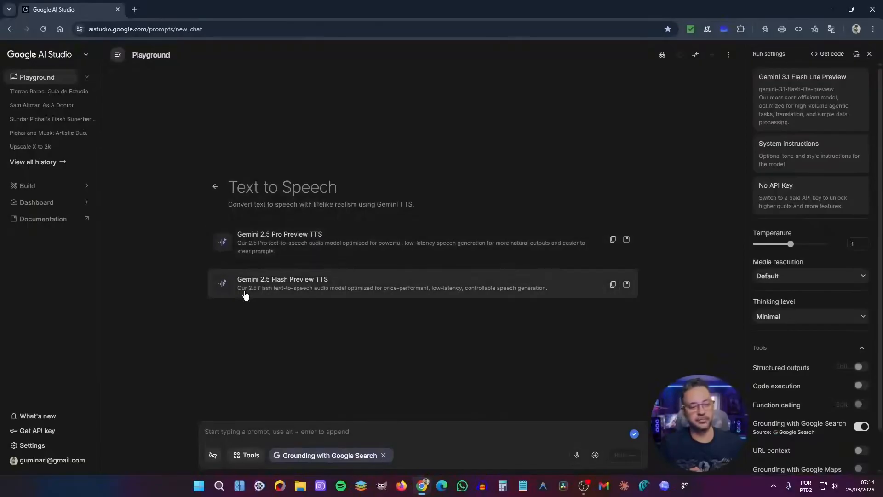
left_click(215, 186)
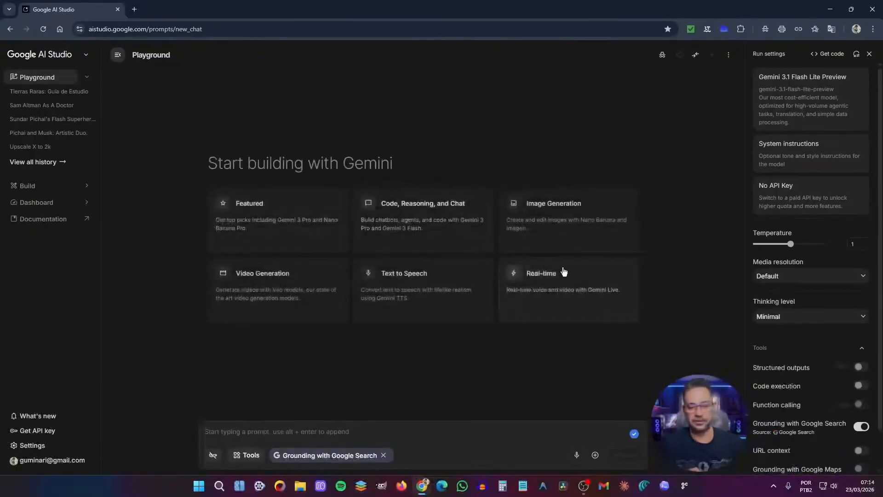
left_click(537, 315)
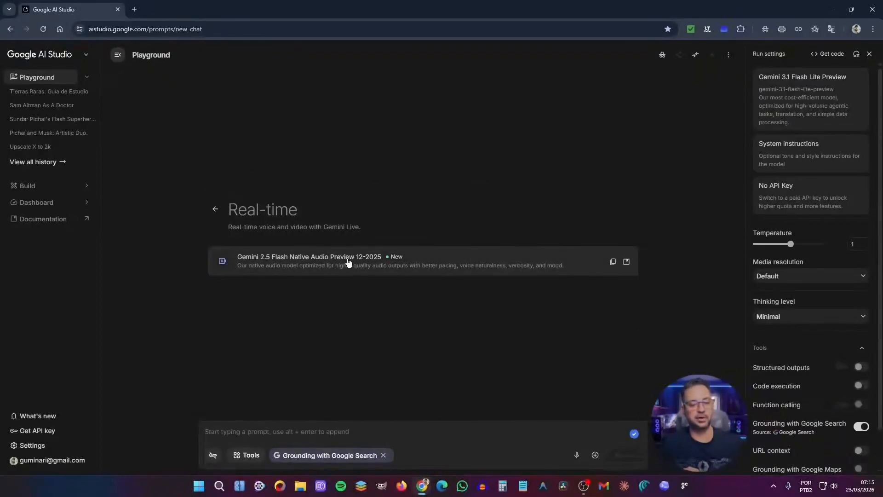
left_click(215, 209)
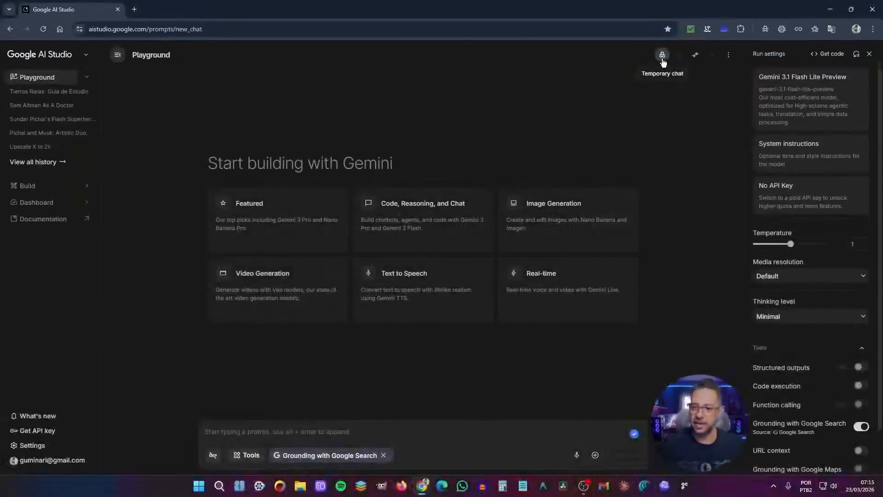
- Turn on temporary chat and compare mode, and view the model choices for the second chat
left_click(663, 55)
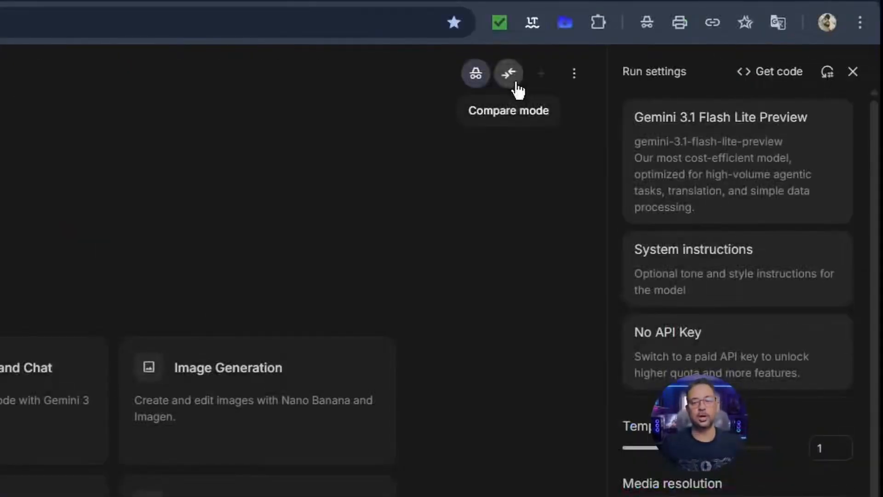
left_click(515, 83)
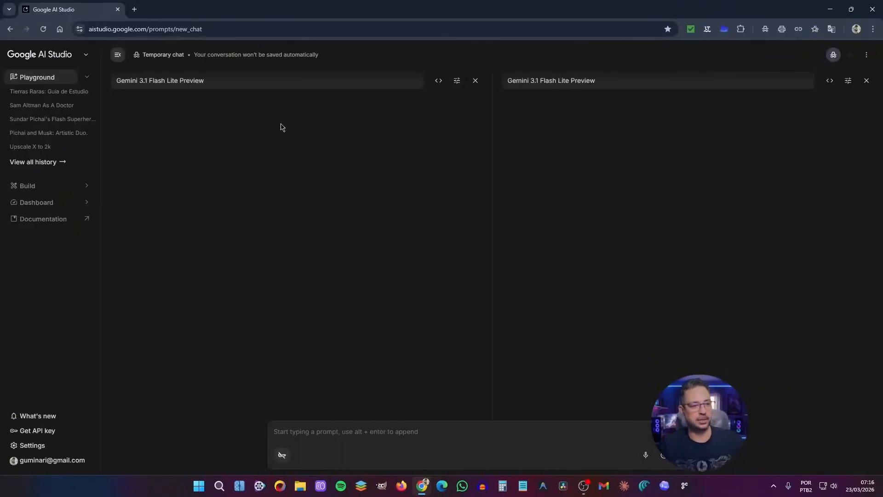
left_click(778, 87)
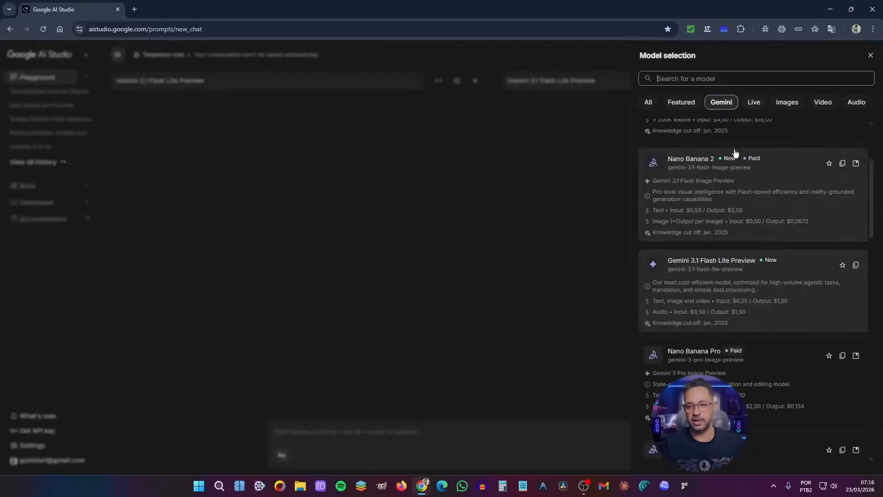
left_click(732, 131)
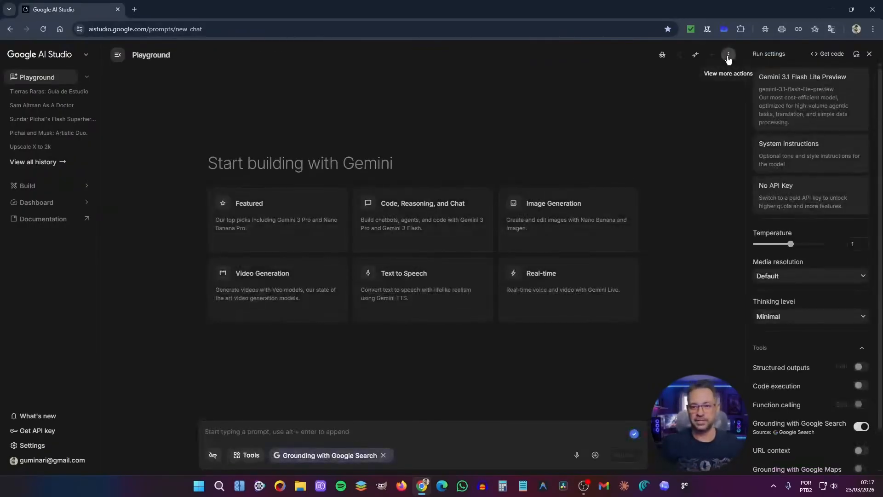
- View the additional actions available for the current Playground prompt and close them
left_click(729, 56)
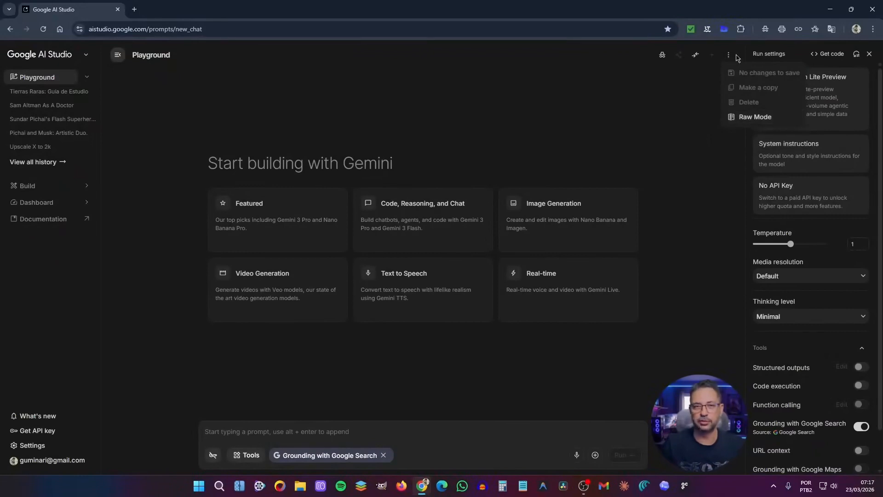
left_click(655, 129)
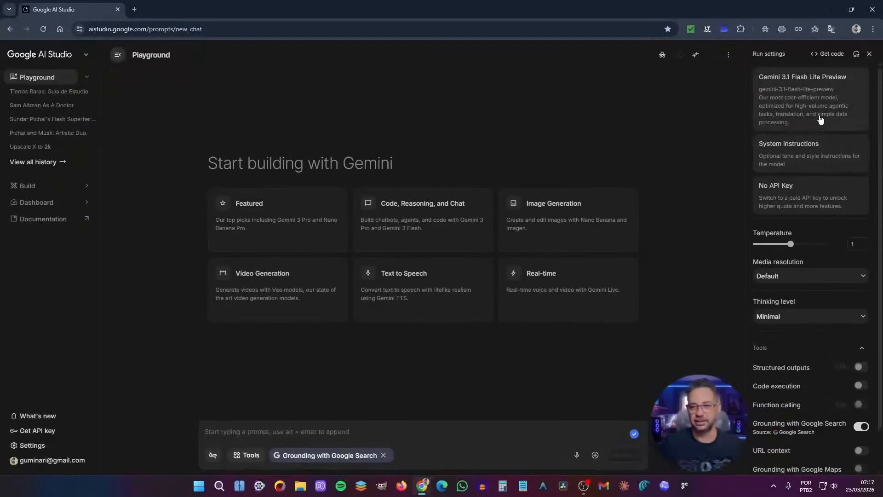
- Open the model selection from the run settings and look through the list of all models
left_click(809, 103)
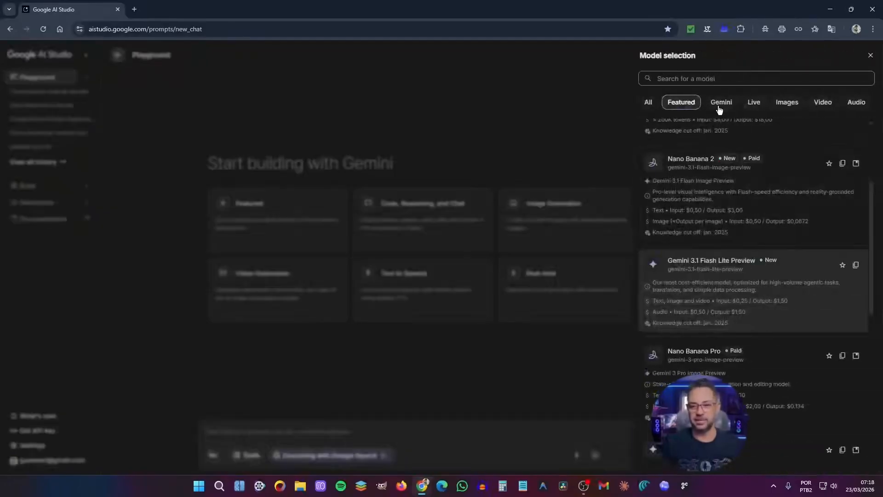
left_click(650, 103)
scroll(713, 199, "down", 10)
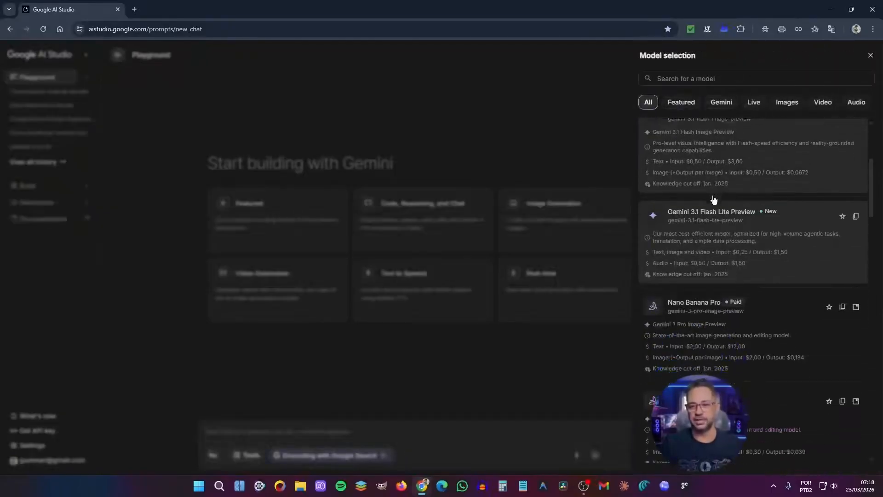
scroll(721, 230, "down", 15)
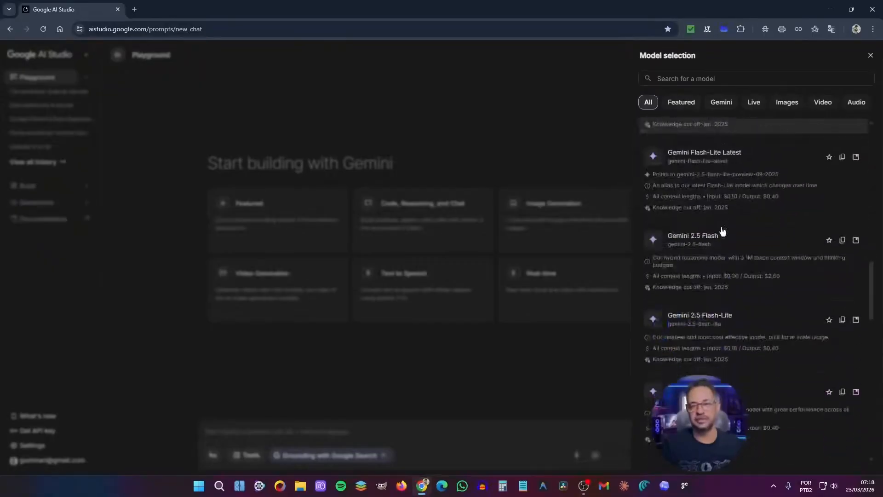
scroll(727, 234, "down", 3)
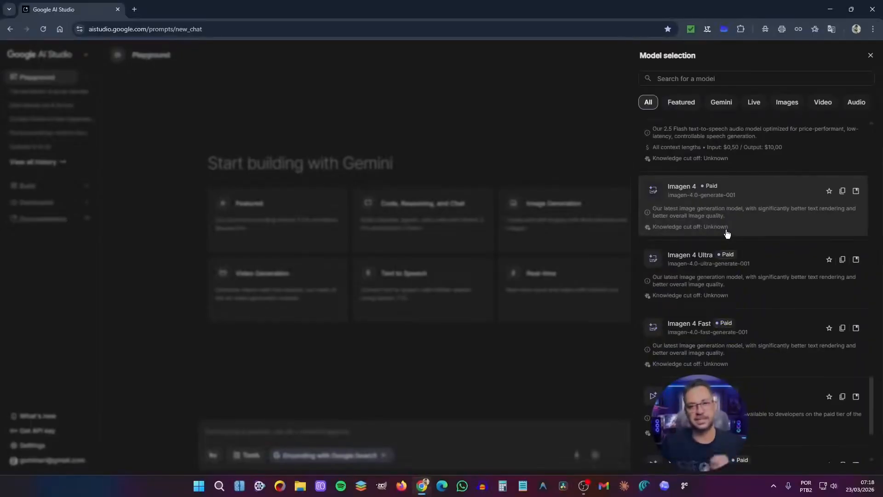
- Examine the model selection filtered by Featured, Gemini, Live, Images, Video and Audio, return to all models, and close it
left_click(700, 104)
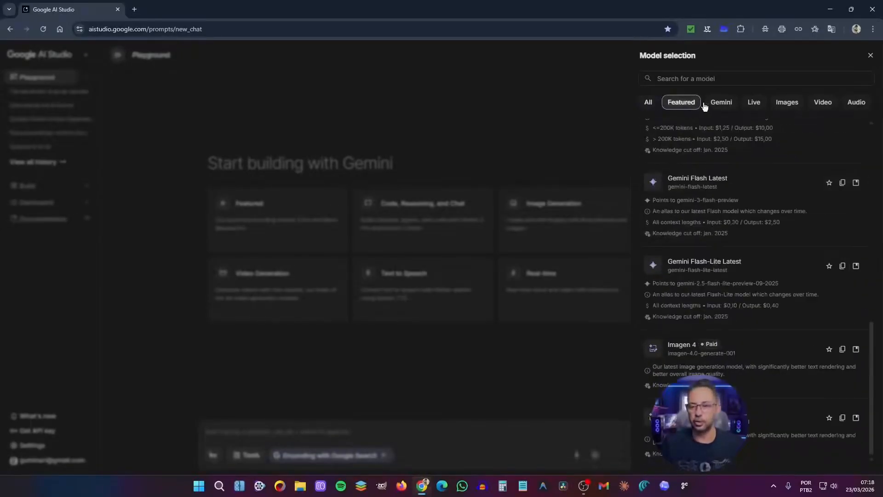
left_click(720, 106)
left_click(757, 106)
left_click(792, 107)
left_click(754, 107)
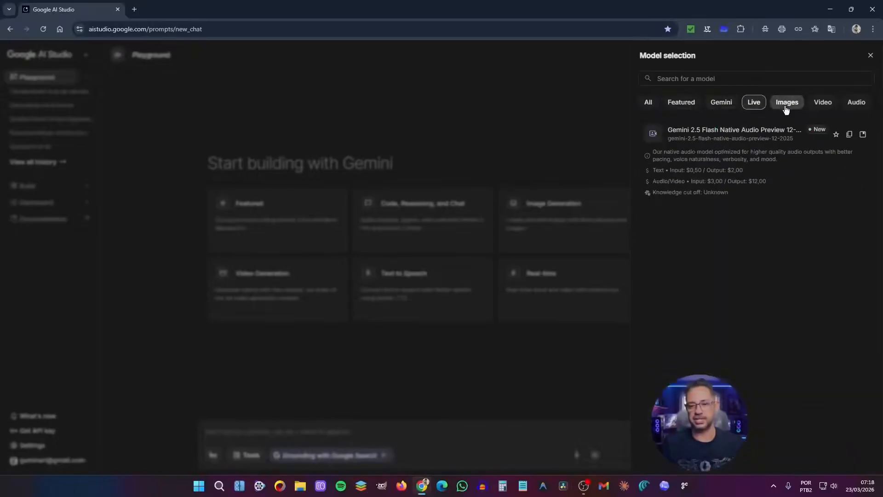
left_click(786, 108)
left_click(823, 104)
left_click(857, 104)
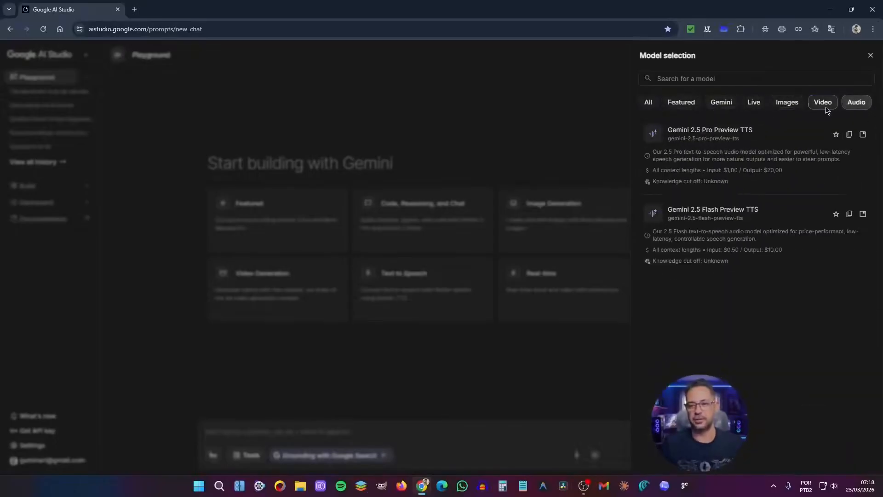
left_click(722, 103)
left_click(649, 103)
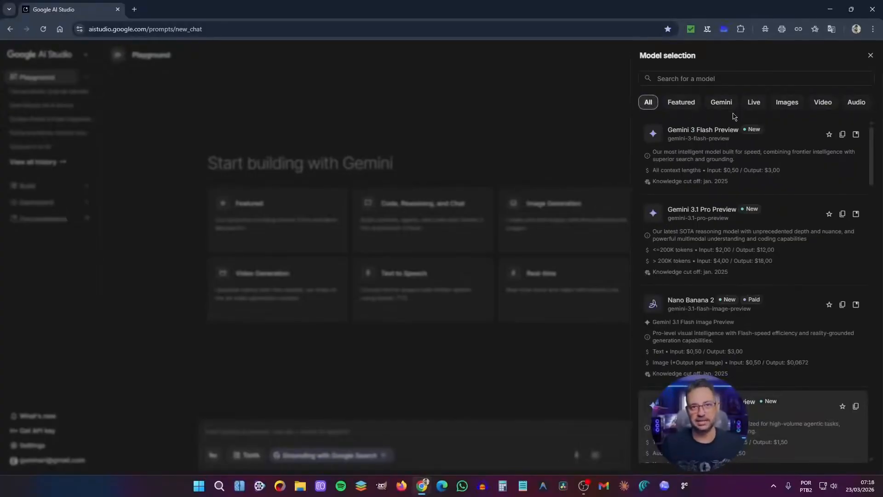
left_click(870, 55)
- Examine the system instructions form for creating a new instruction, including its title field, and close it without entering anything
left_click(803, 154)
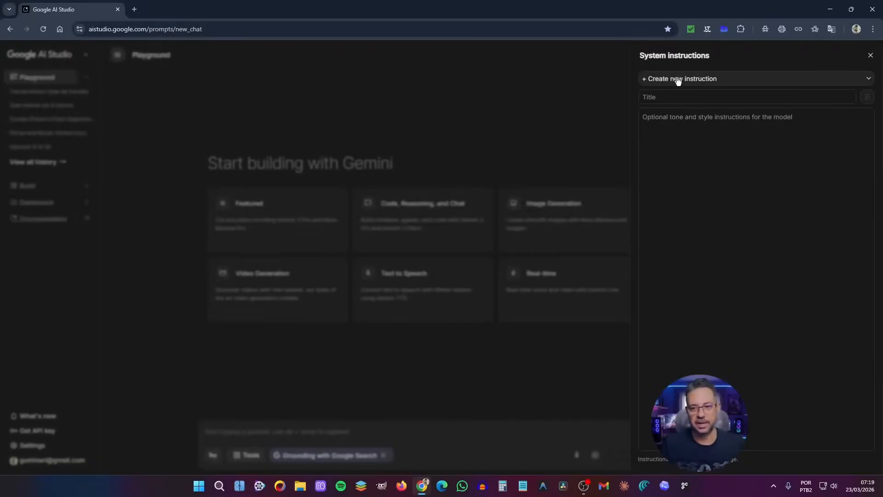
left_click(656, 81)
left_click(698, 98)
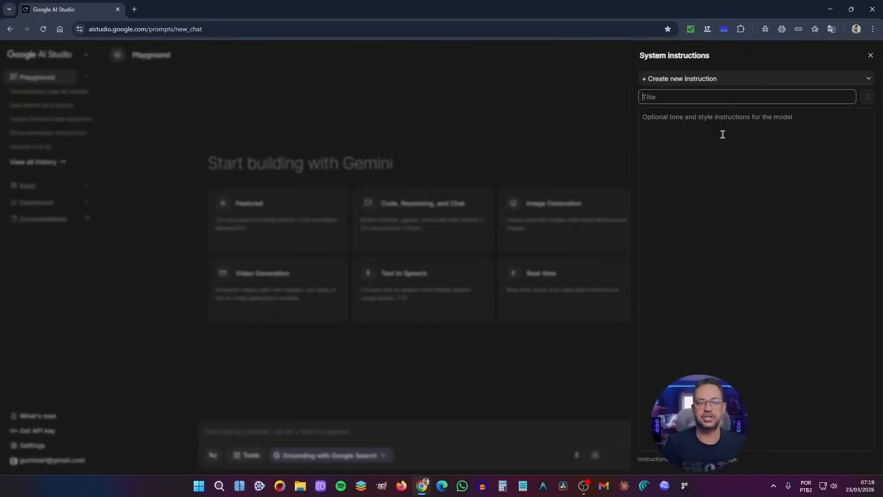
key("Escape")
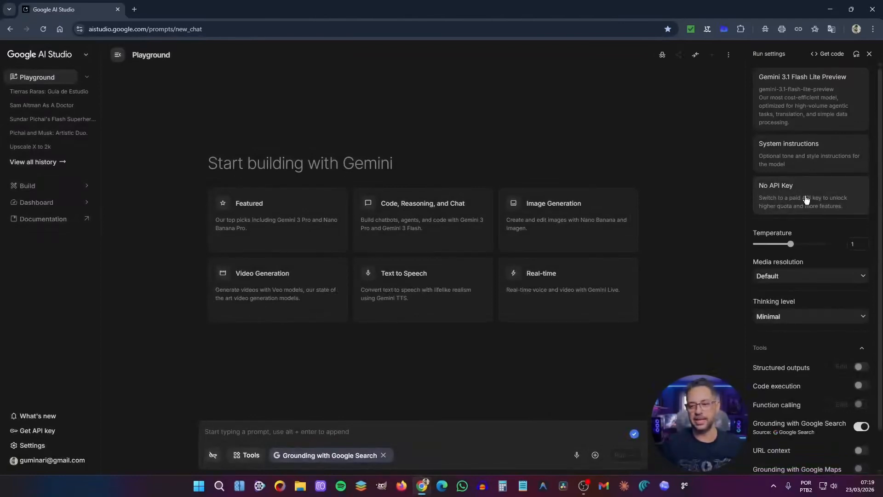
- Try to link the Veo key from the OECT project as the paid API key
left_click(806, 199)
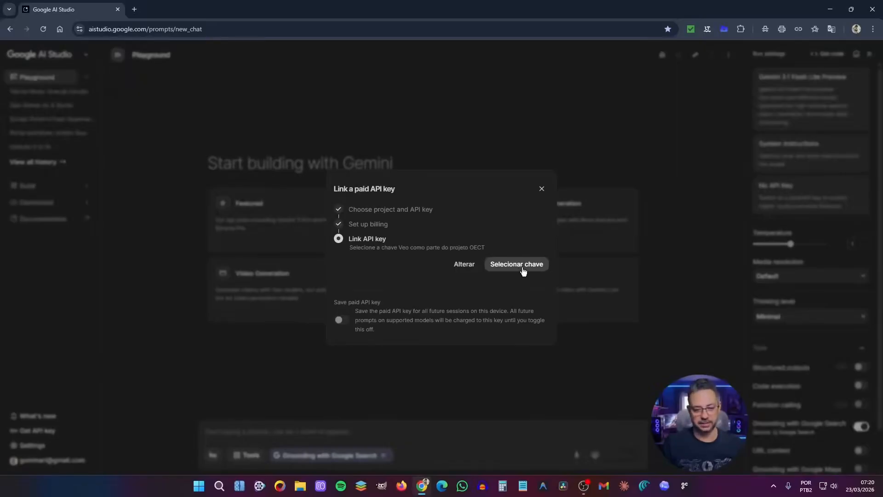
left_click(517, 265)
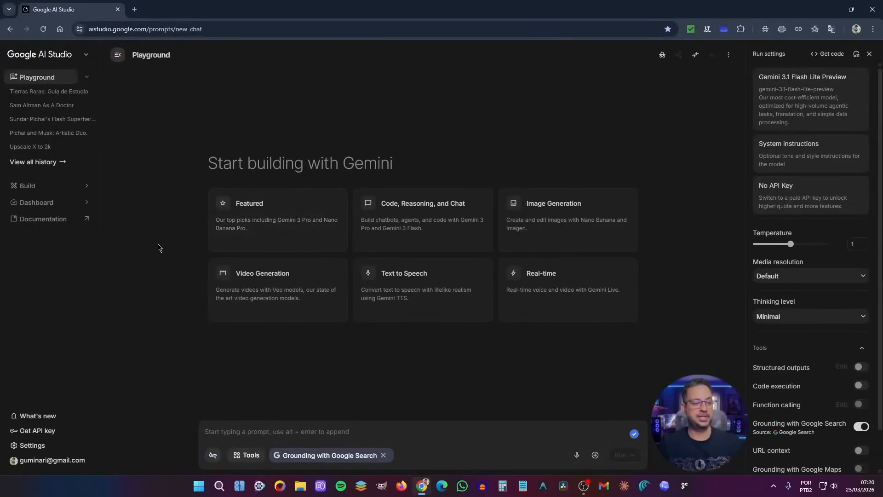
- Open the API keys page and start creating a key, choosing to create a new project for it
left_click(49, 436)
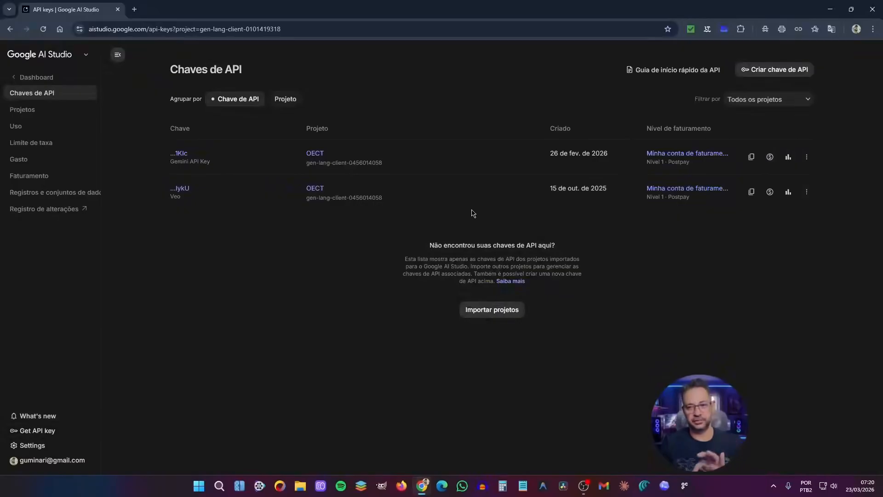
left_click(766, 71)
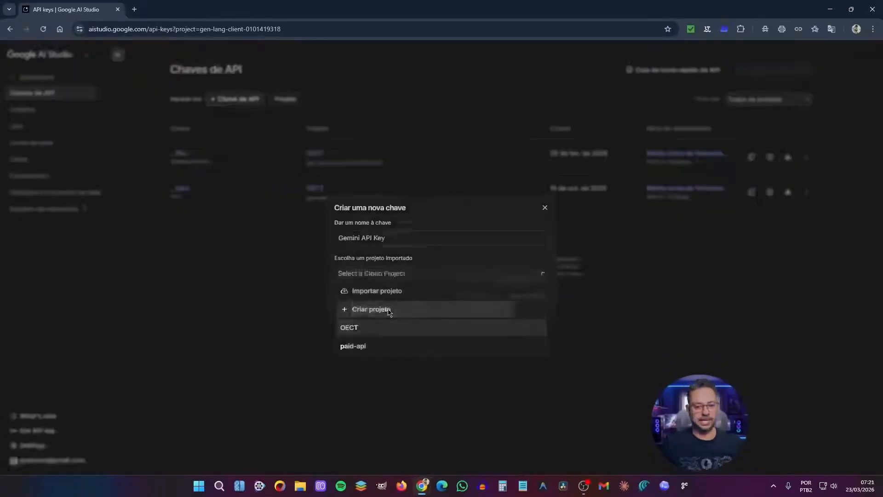
left_click(389, 310)
left_click(525, 289)
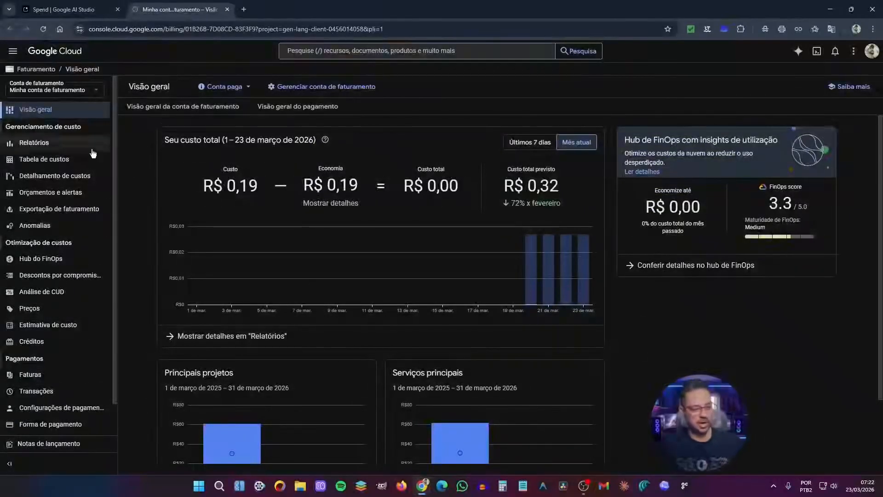
- Open the payment methods of the Google Cloud billing account and start adding a payment method
left_click(78, 425)
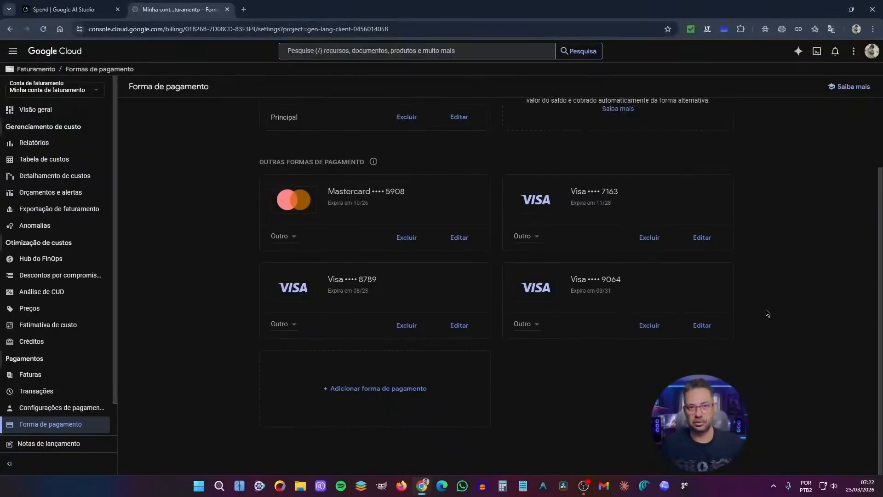
left_click(391, 394)
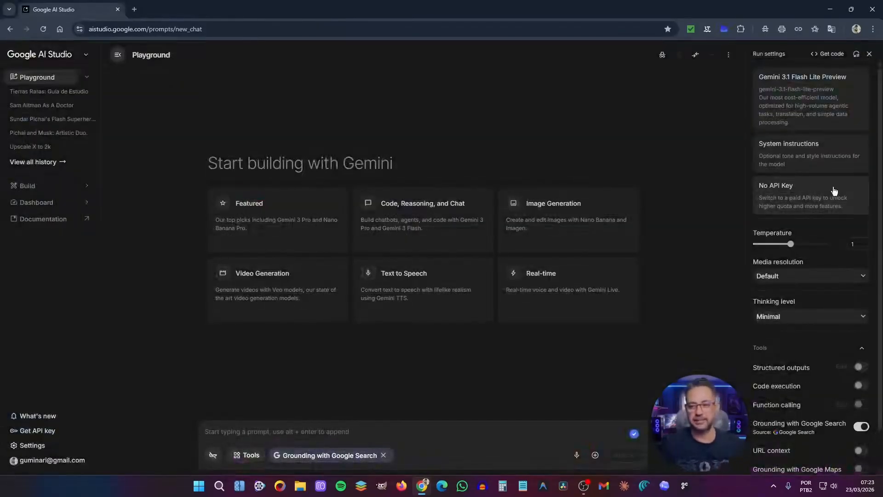
- Examine the Temperature setting and the Media resolution and Thinking level options in the run settings without changing them
mouse_move(805, 248)
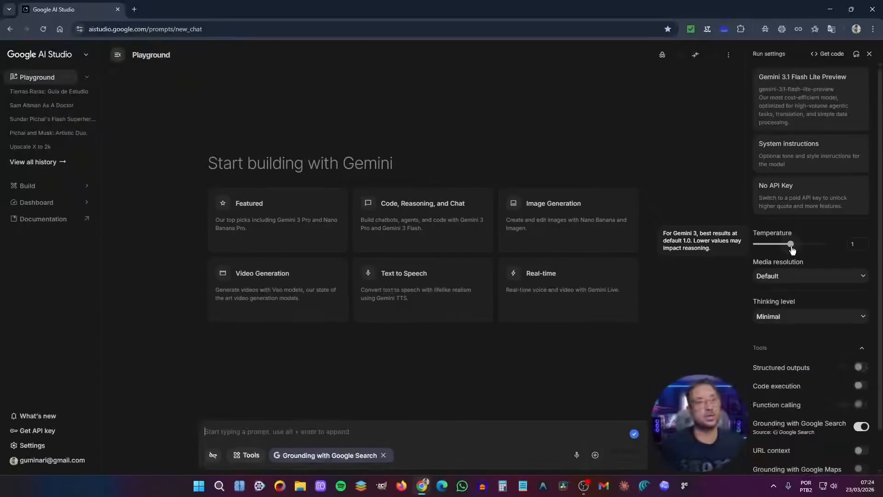
left_click(840, 280)
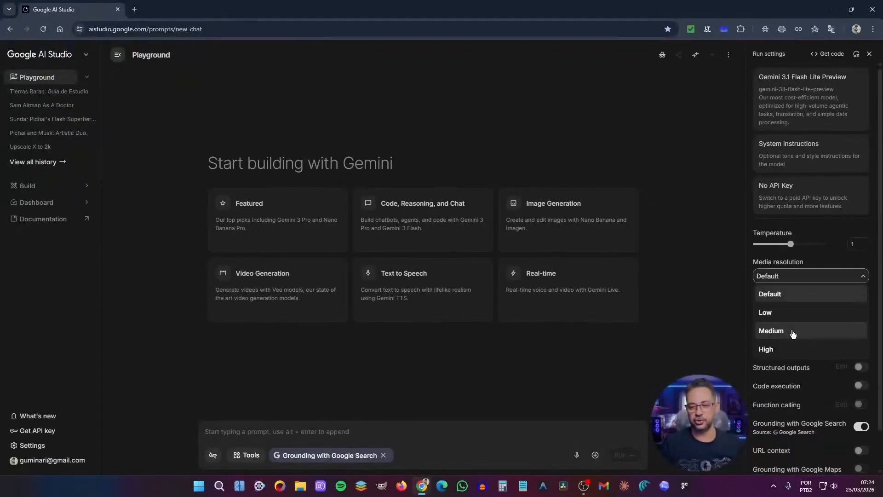
left_click(847, 279)
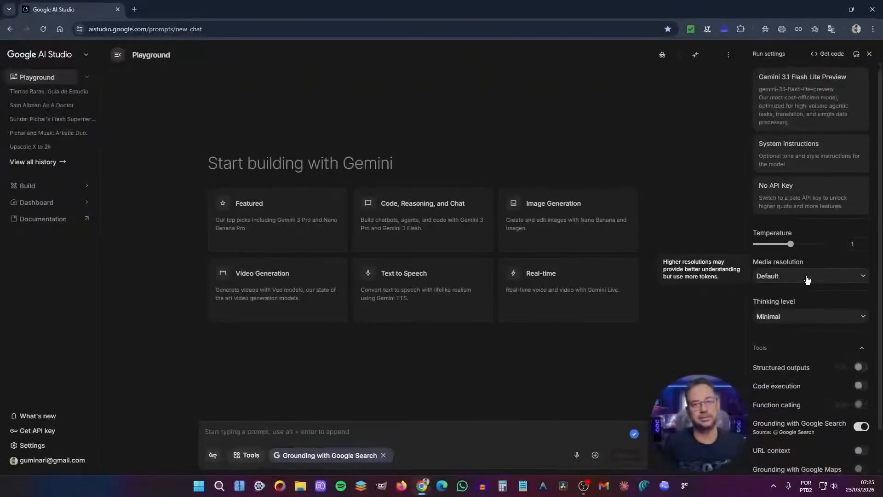
left_click(860, 320)
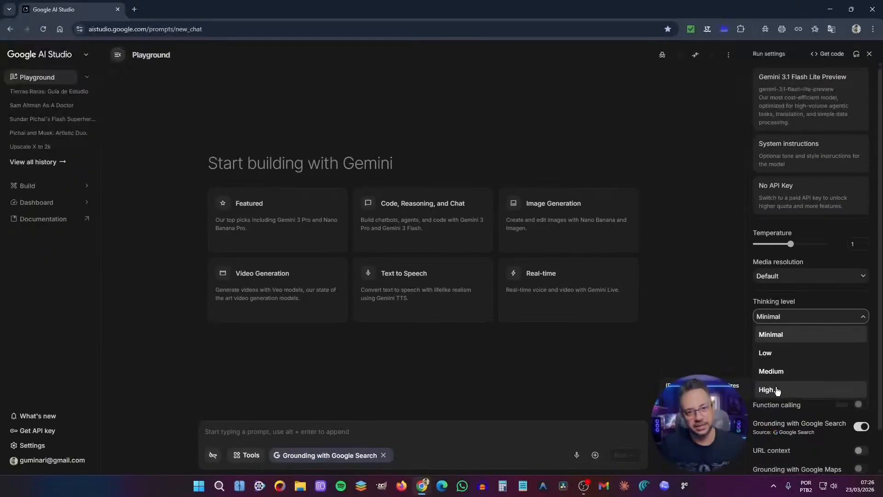
left_click(690, 309)
- Disable Grounding with Google Search, then enable the Structured outputs tool and disable it again
scroll(794, 340, "down", 2)
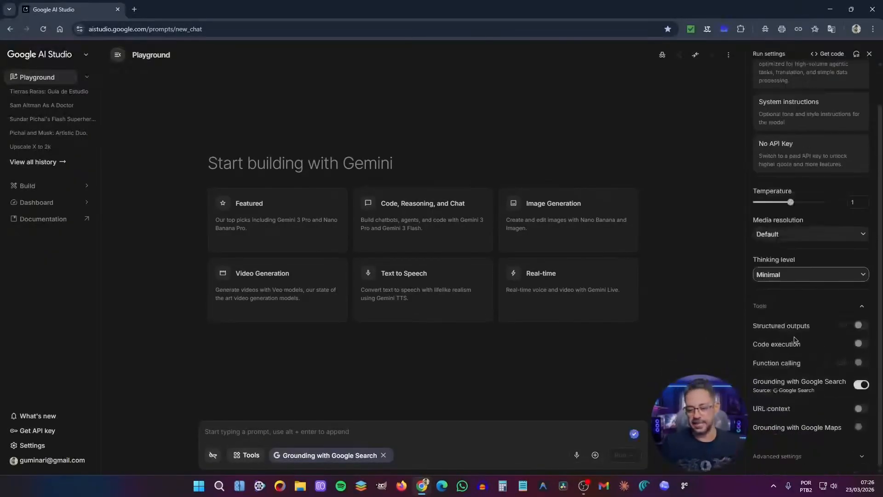
left_click(252, 460)
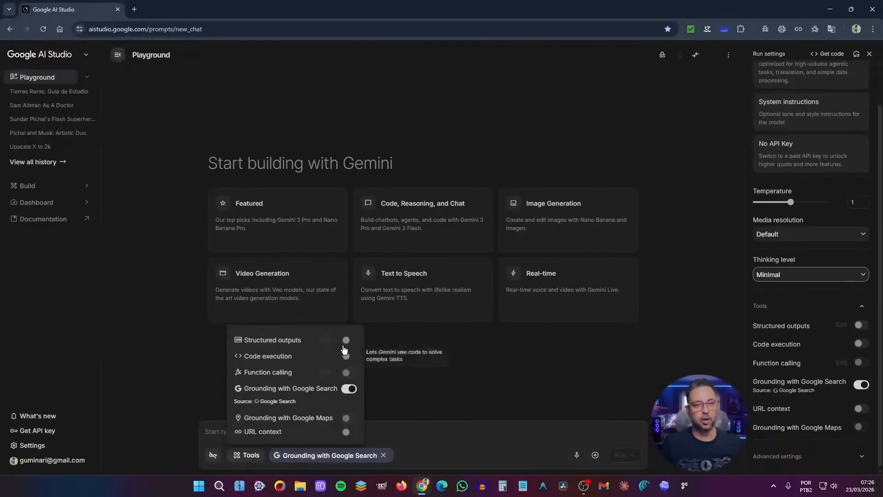
left_click(348, 390)
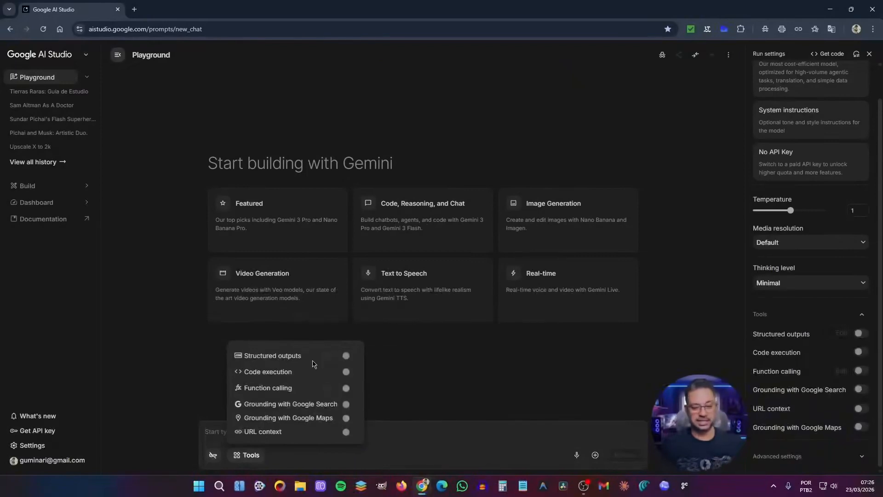
left_click(312, 361)
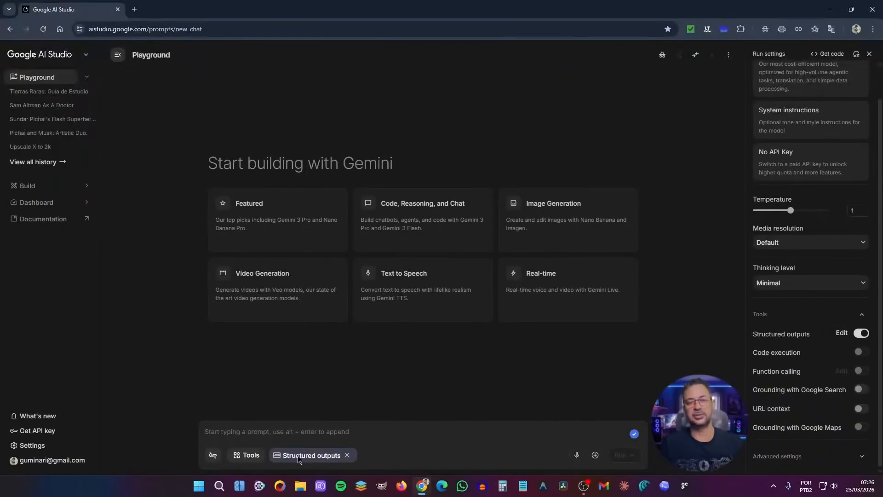
left_click(254, 455)
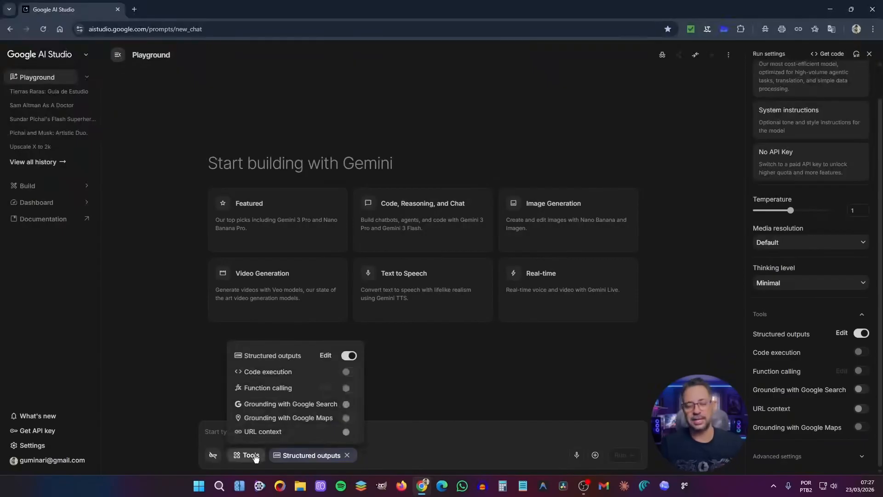
left_click(349, 355)
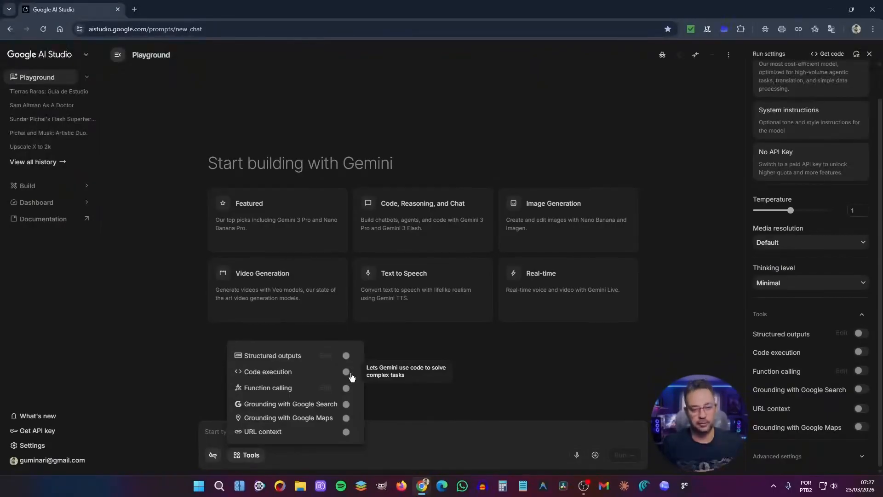
- Enable and disable the Code execution tool, then do the same with Function calling
left_click(349, 372)
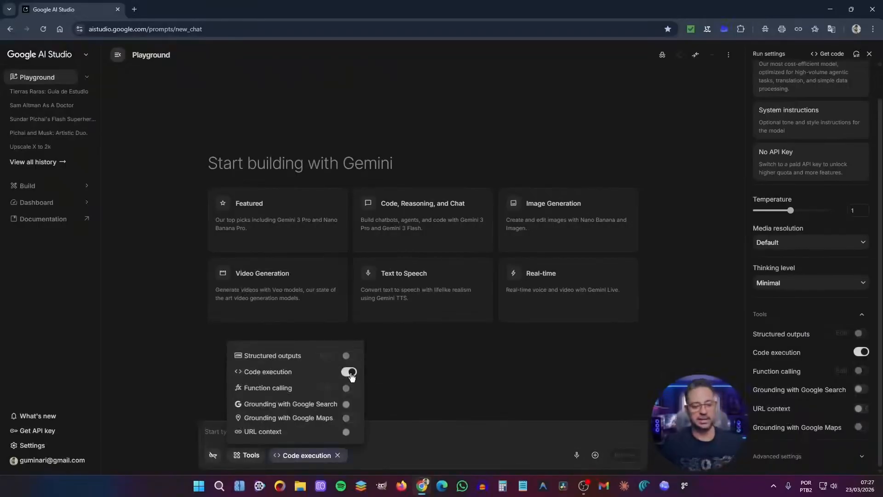
left_click(349, 373)
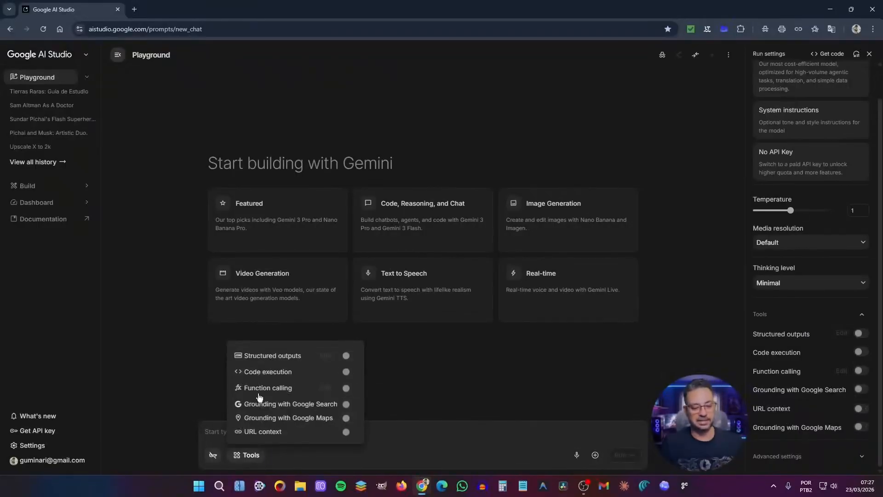
left_click(349, 389)
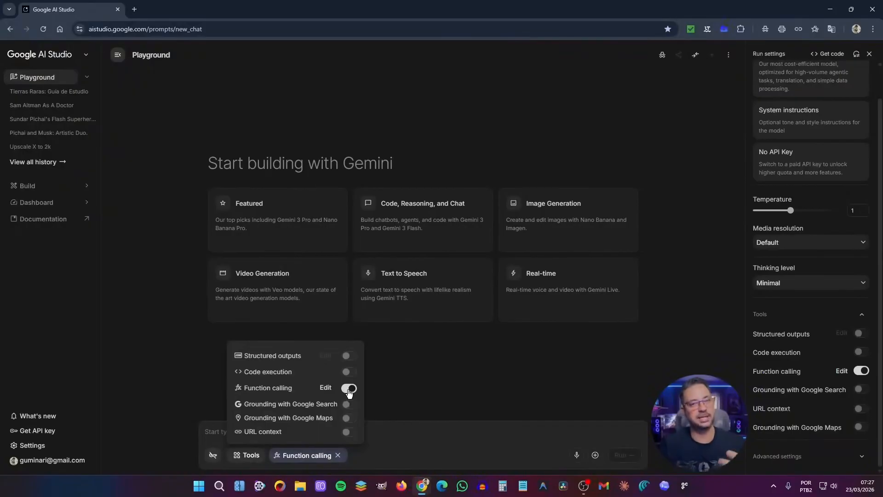
left_click(349, 390)
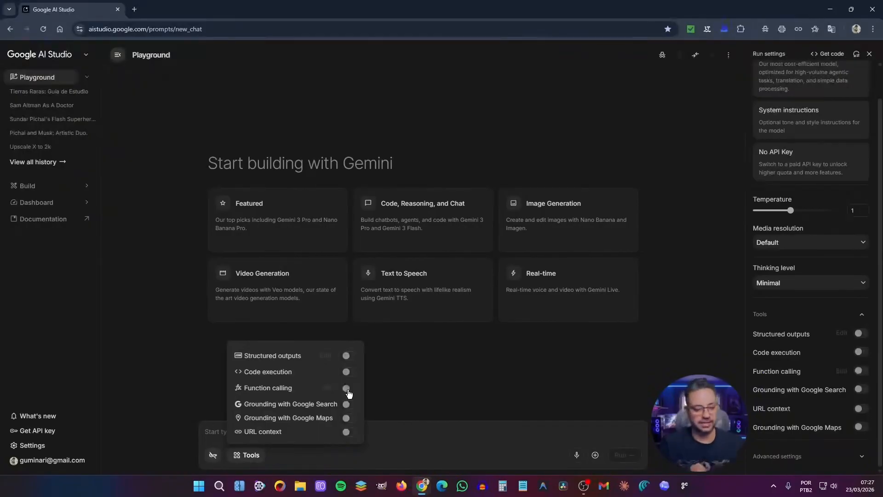
- Try out Grounding with Google Maps and URL context, then enable Grounding with Google Search again
left_click(347, 419)
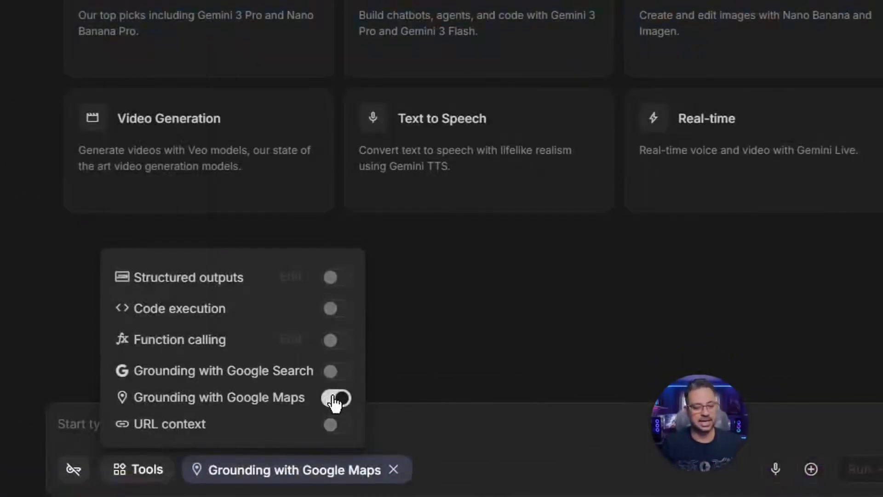
left_click(336, 424)
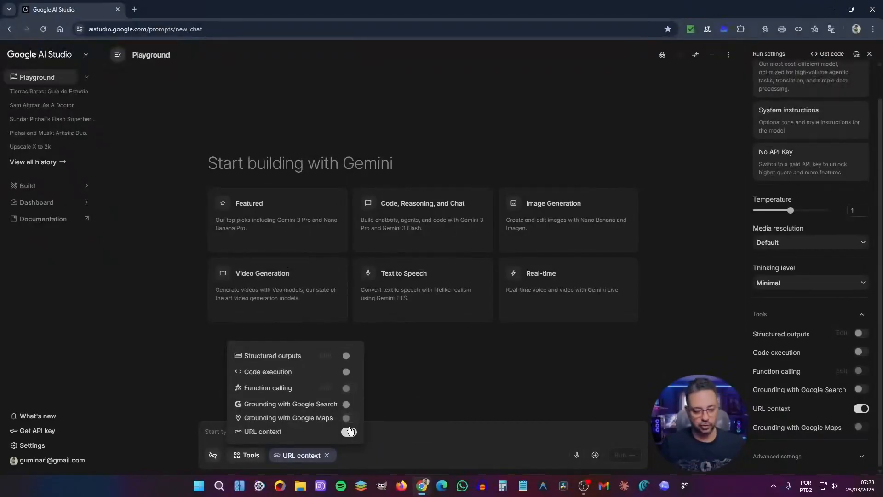
left_click(348, 431)
left_click(346, 404)
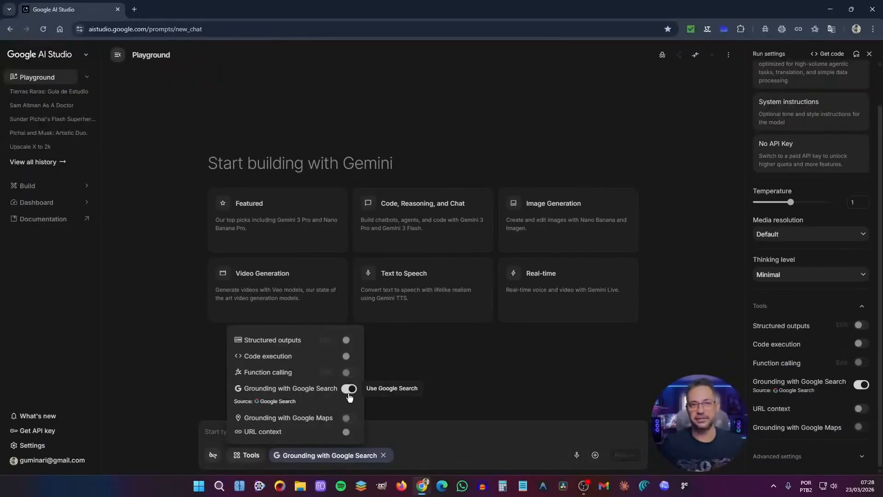
key("Escape")
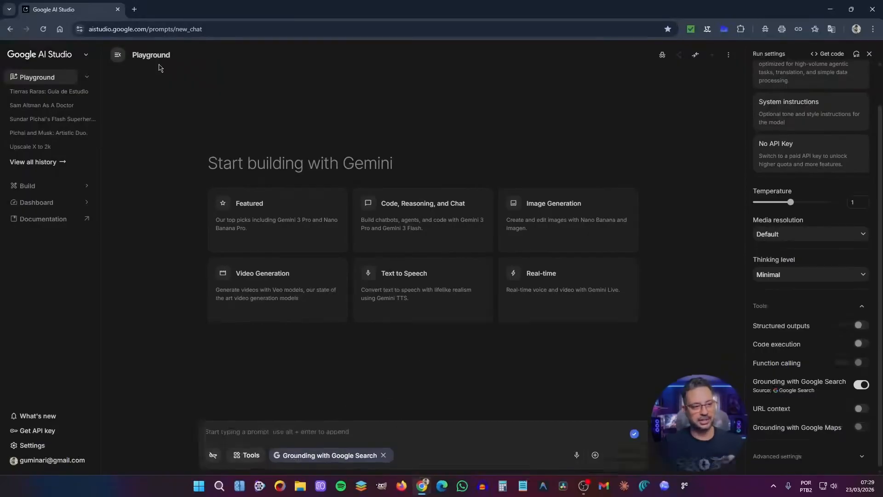
- Examine the prompt's voice input and the sources for inserting images, videos, audio or files, and close the list
left_click(577, 458)
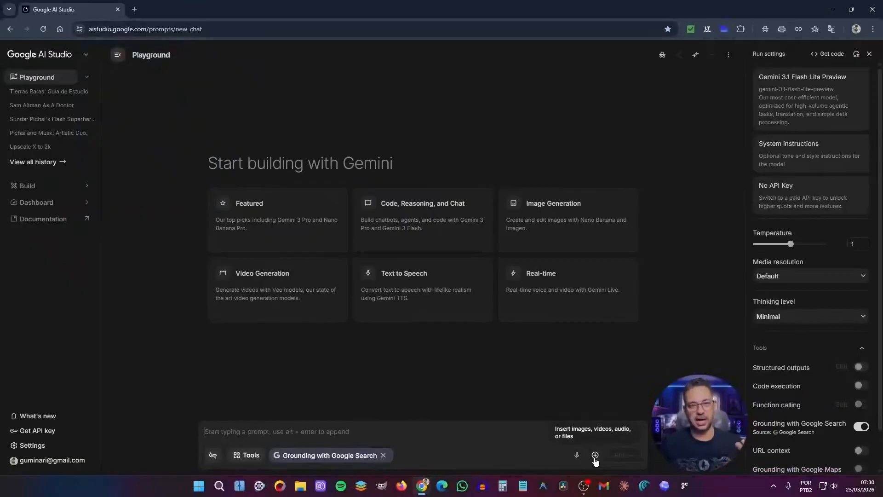
left_click(596, 456)
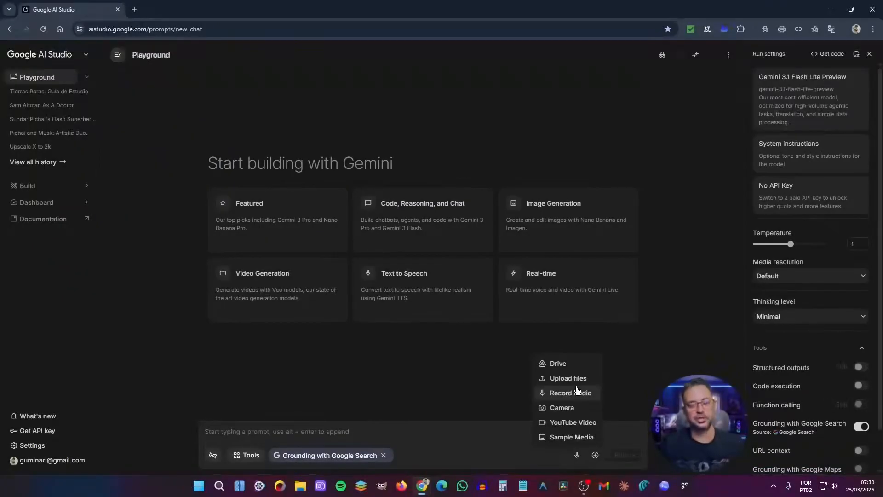
left_click(634, 383)
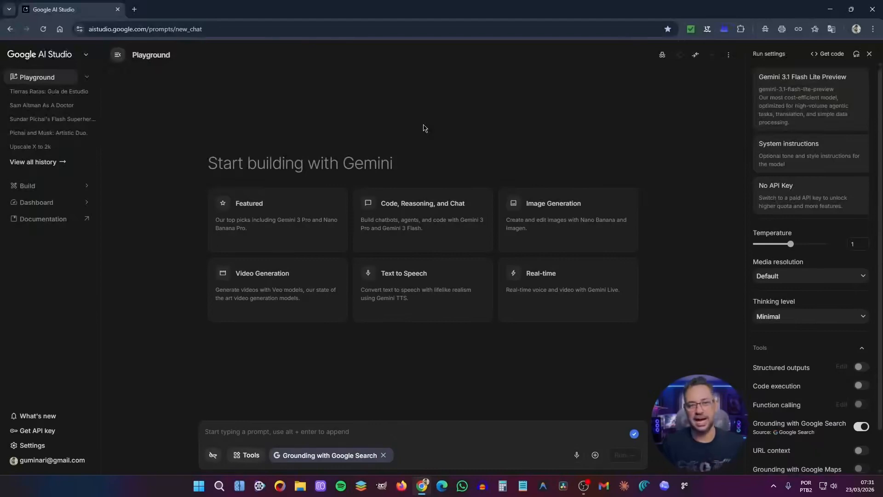
- Select Gemini 3.1 Pro Preview as the chat model in Build's advanced settings and view the system instructions
left_click(58, 187)
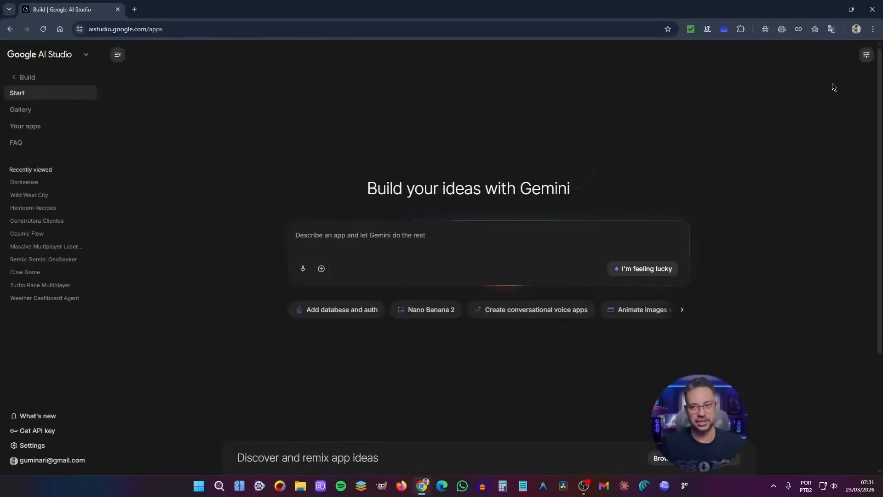
left_click(864, 57)
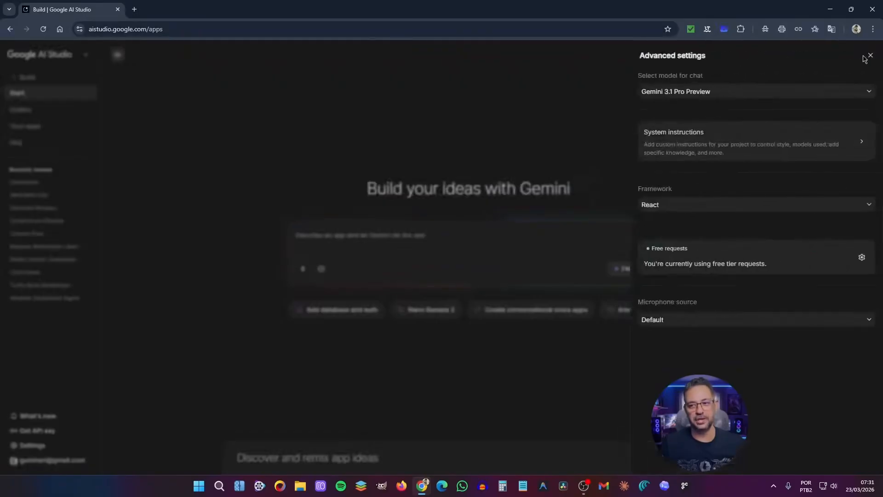
left_click(871, 96)
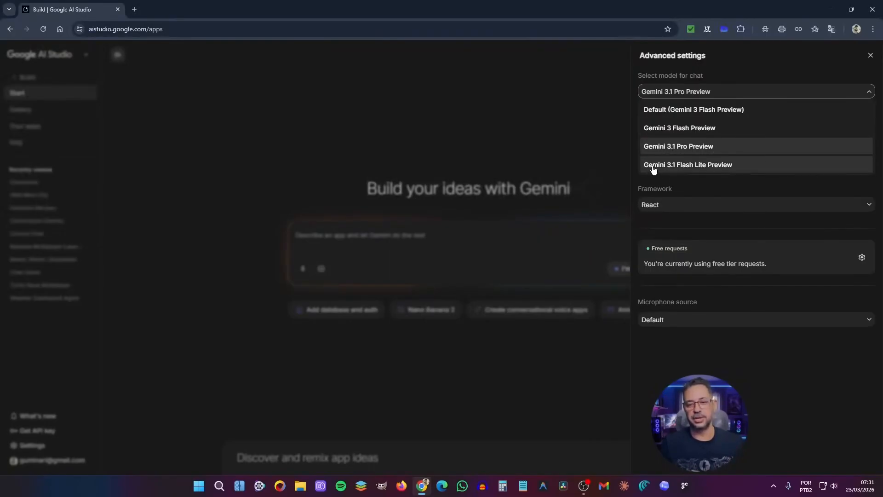
left_click(714, 151)
left_click(783, 143)
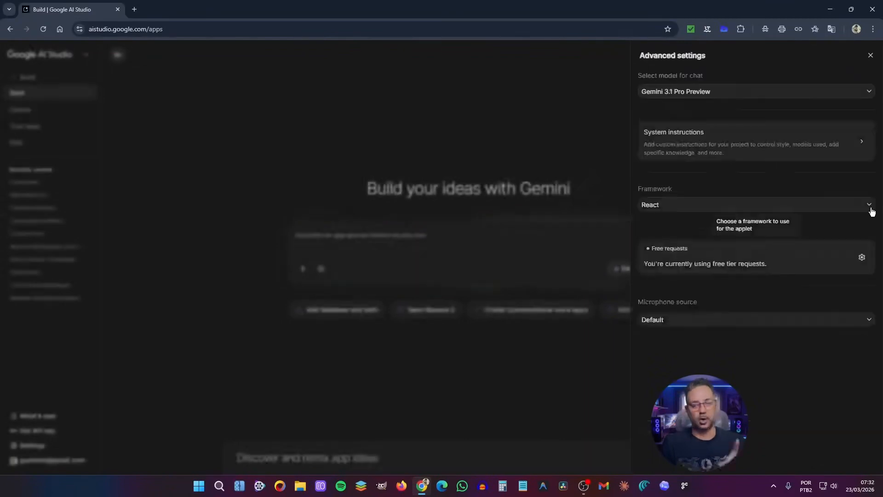
- Check the Framework options and read the ChatGPT comparison of React, Next.js and Angular
left_click(869, 205)
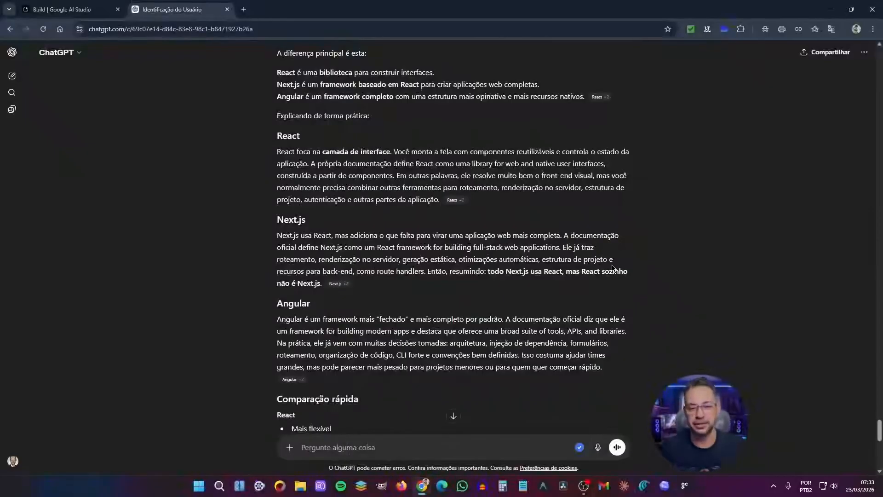
scroll(613, 268, "down", 10)
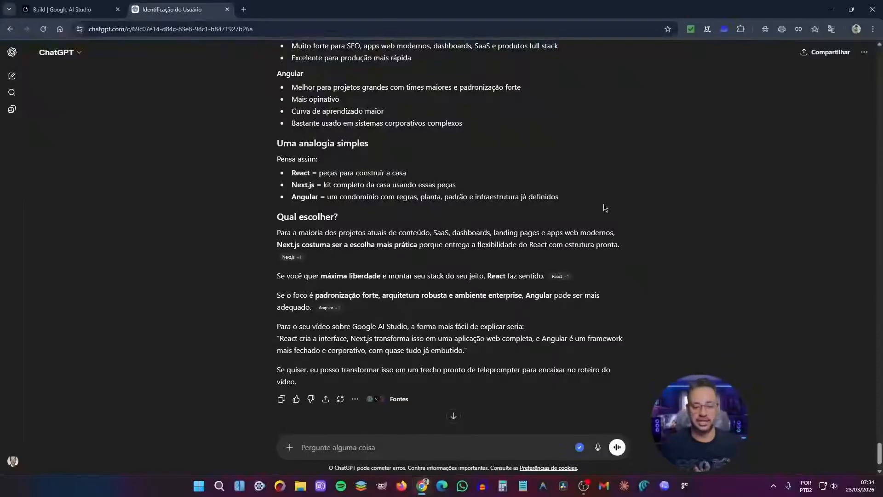
scroll(604, 207, "down", 1)
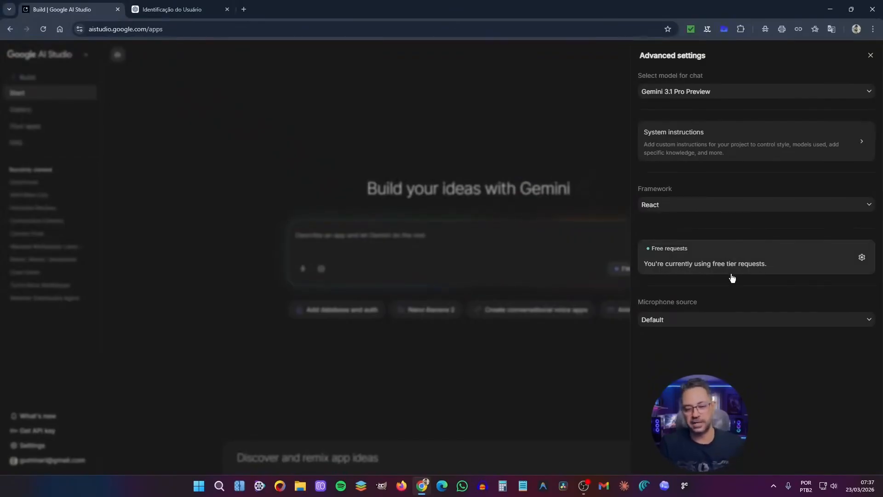
- Back in Google AI Studio, examine the paid key selection for app requests and close it without choosing a project
left_click(862, 258)
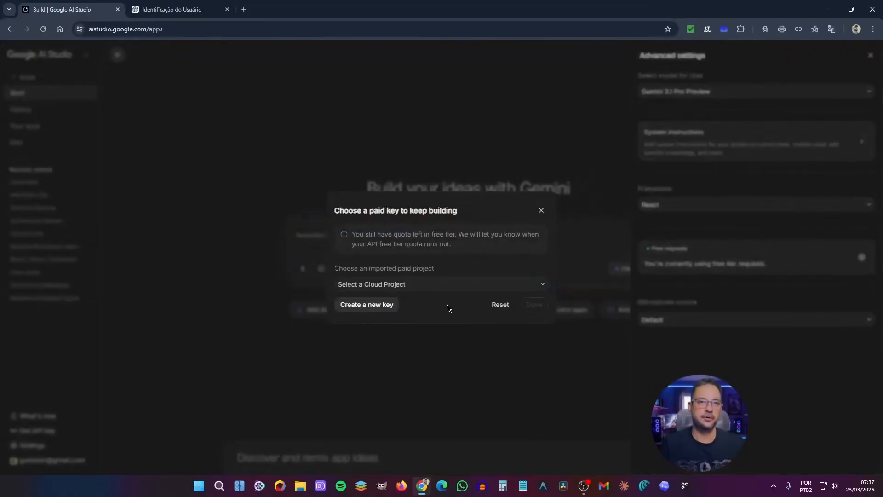
left_click(541, 211)
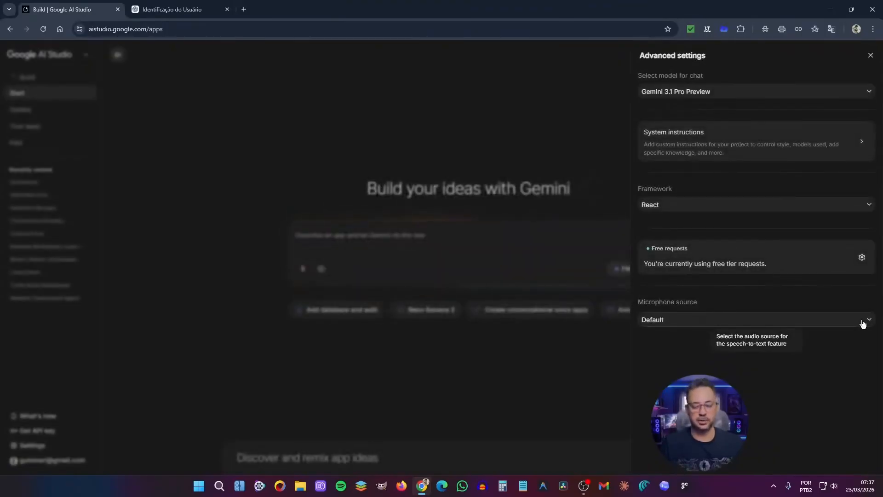
- View the microphone source options for speech-to-text in the advanced settings, and close the settings without choosing another source
left_click(863, 323)
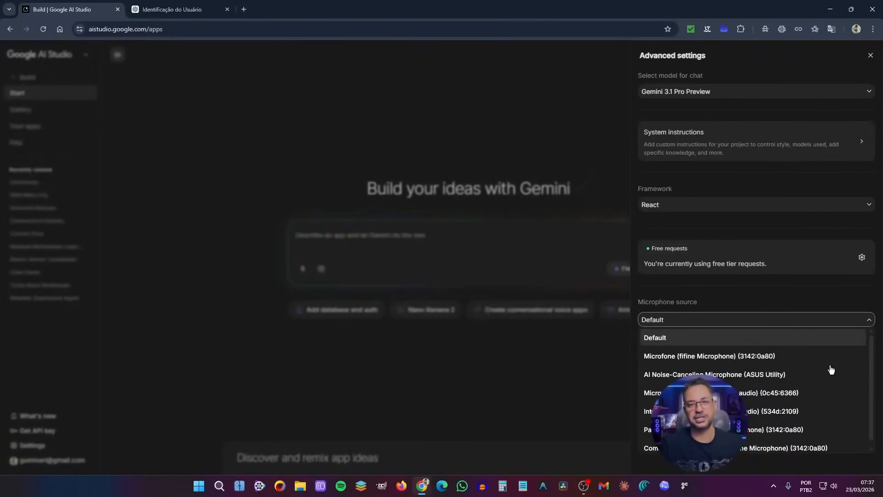
left_click(345, 368)
left_click(871, 56)
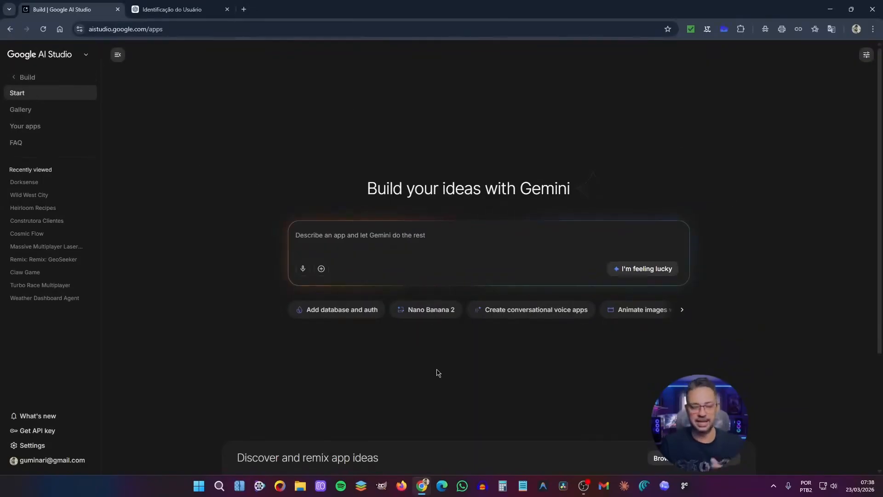
- Browse the featured apps in Build's Gallery, from the Gemini 3.1 Pro examples down to the Veo section
left_click(34, 111)
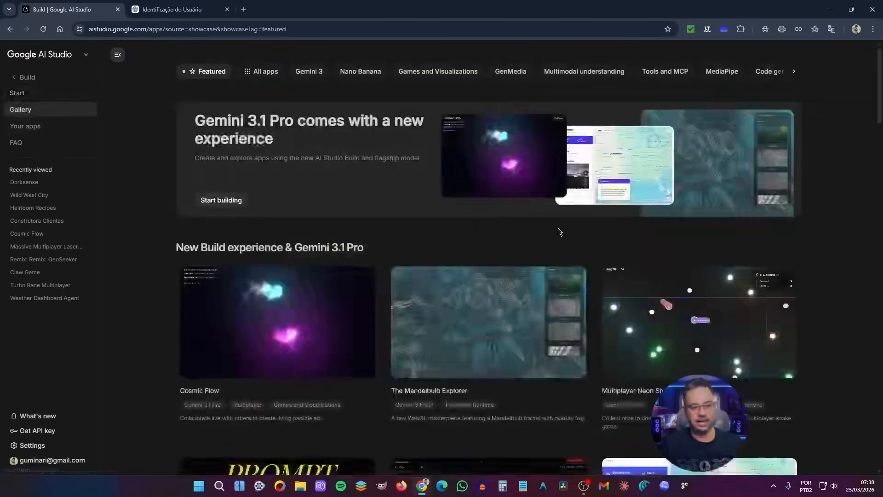
scroll(574, 248, "down", 2)
scroll(614, 276, "down", 12)
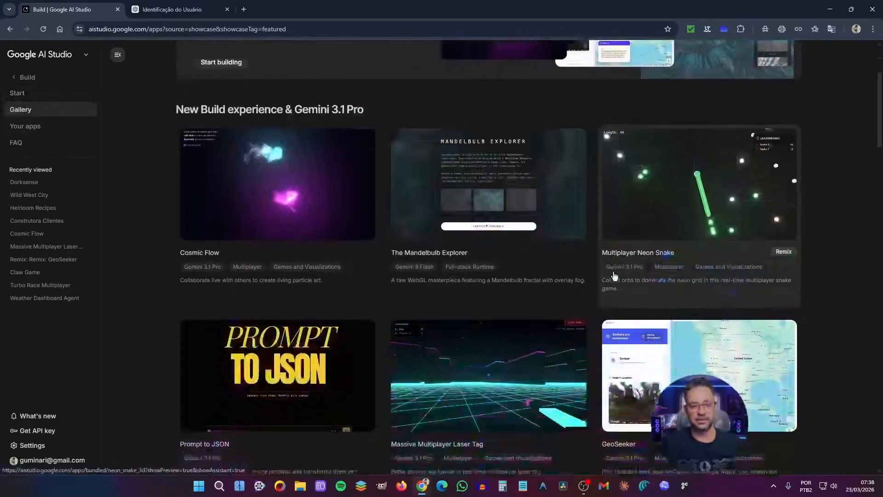
scroll(615, 276, "down", 6)
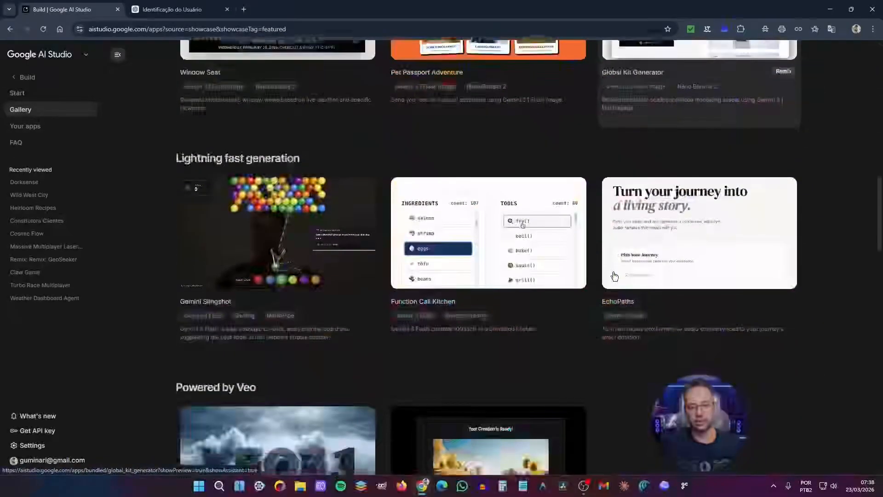
scroll(615, 276, "up", 7)
scroll(615, 276, "up", 12)
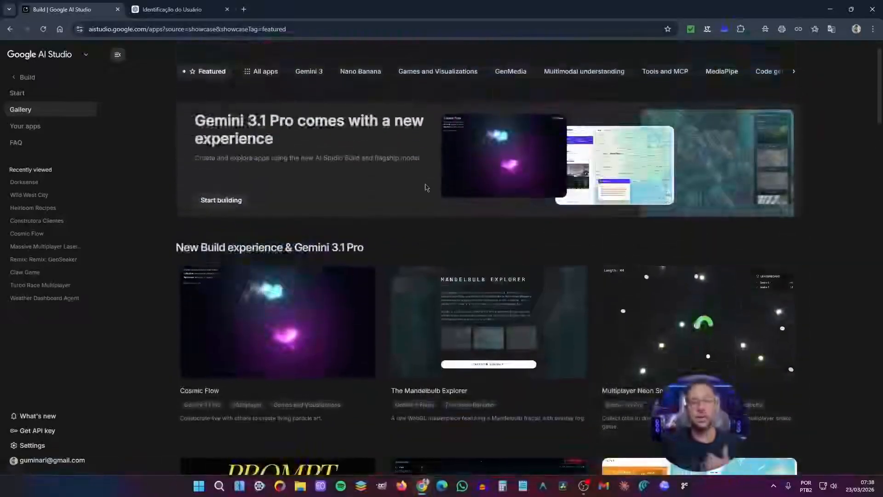
- View the gallery's Games and Visualizations apps and the GenMedia apps powered by Veo
left_click(427, 74)
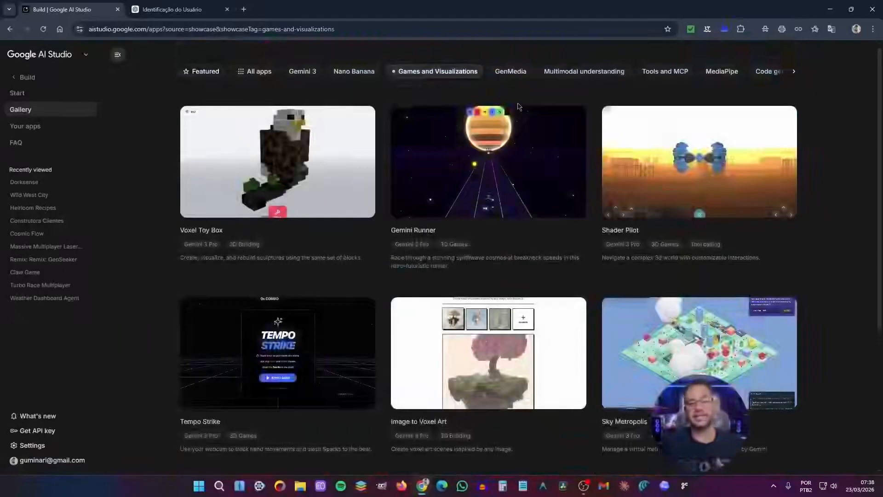
left_click(510, 72)
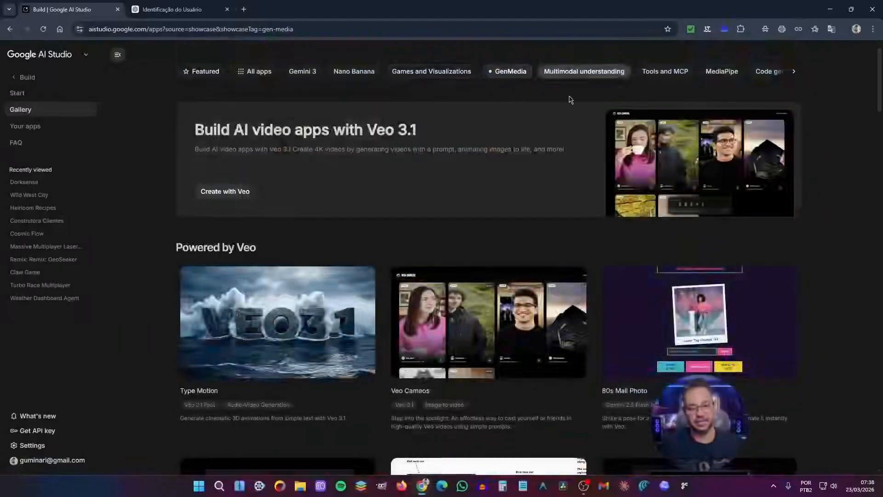
scroll(572, 251, "down", 2)
mouse_move(286, 244)
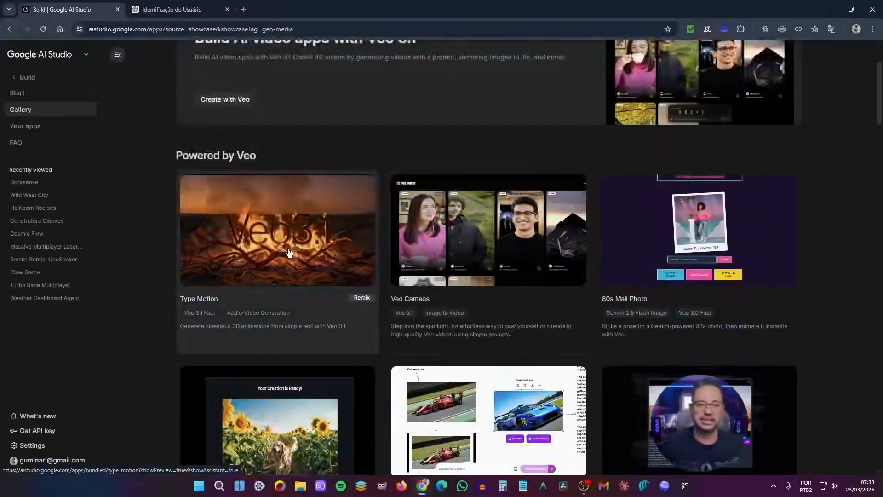
- Open Your apps and view the lists of recently viewed apps, apps created by you and apps created by others
left_click(20, 109)
left_click(28, 126)
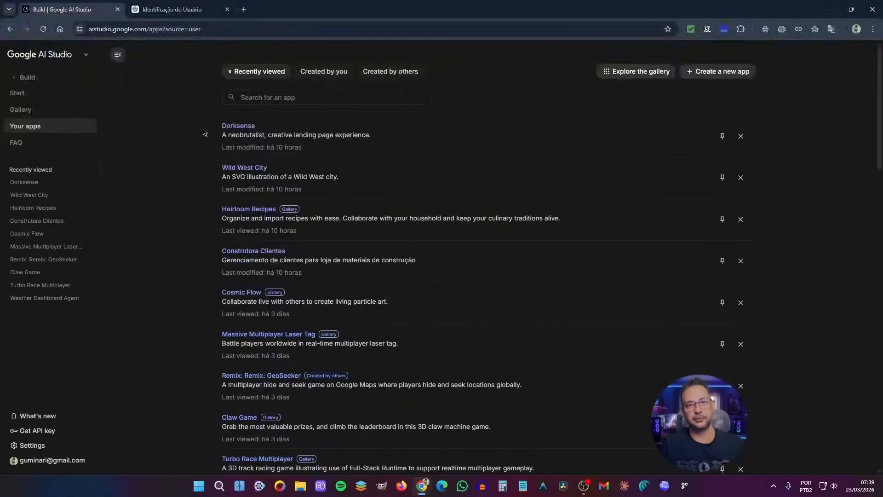
left_click(317, 72)
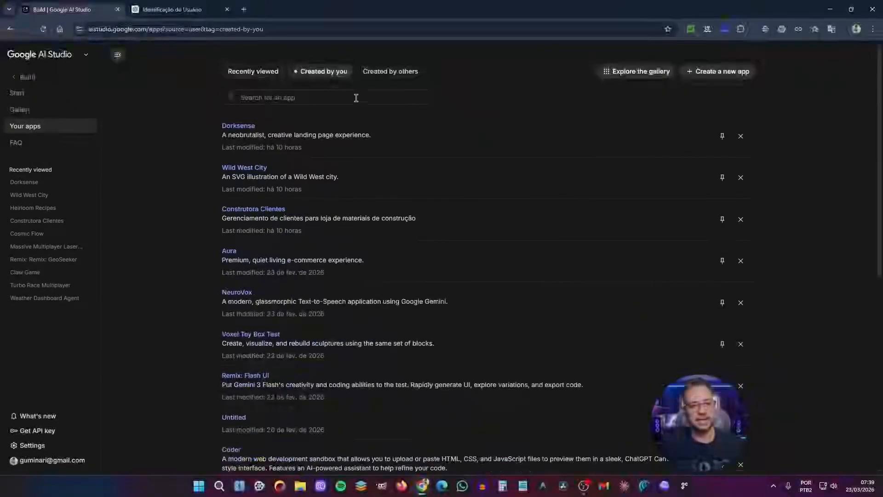
left_click(383, 73)
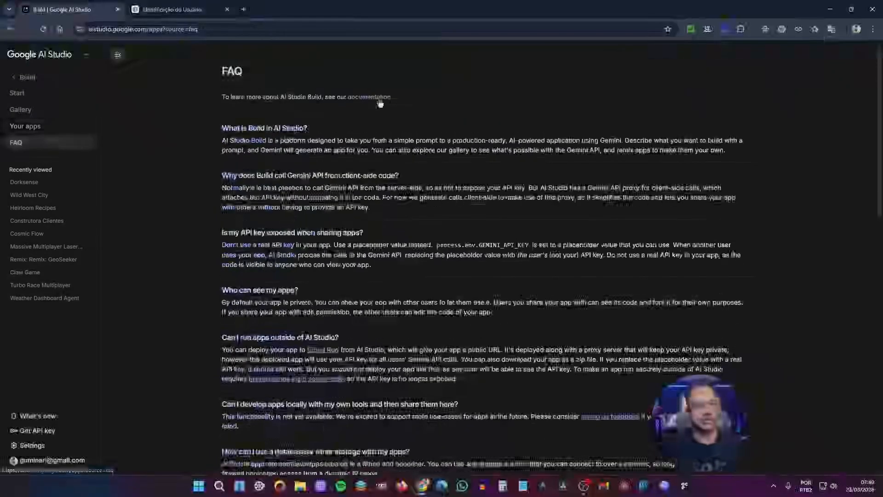
- Open the Build documentation from the FAQ and read through the FAQ's questions on storage, GitHub and policy violations
left_click(379, 98)
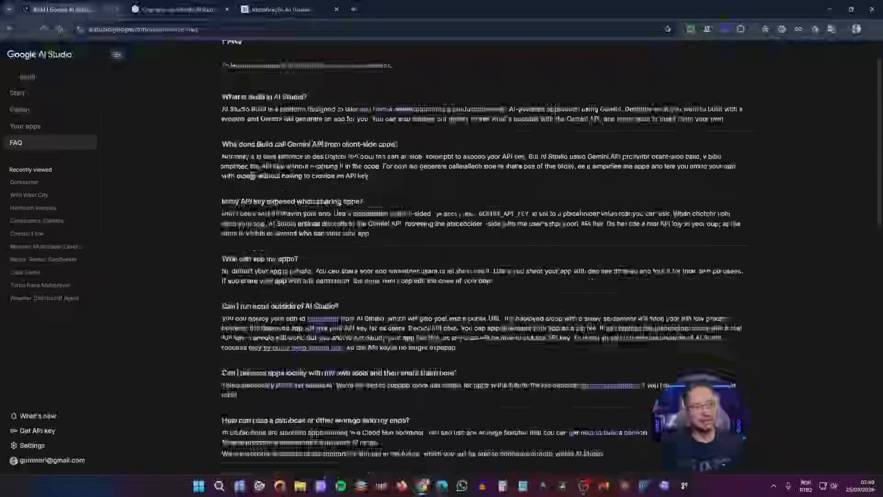
scroll(384, 210, "down", 8)
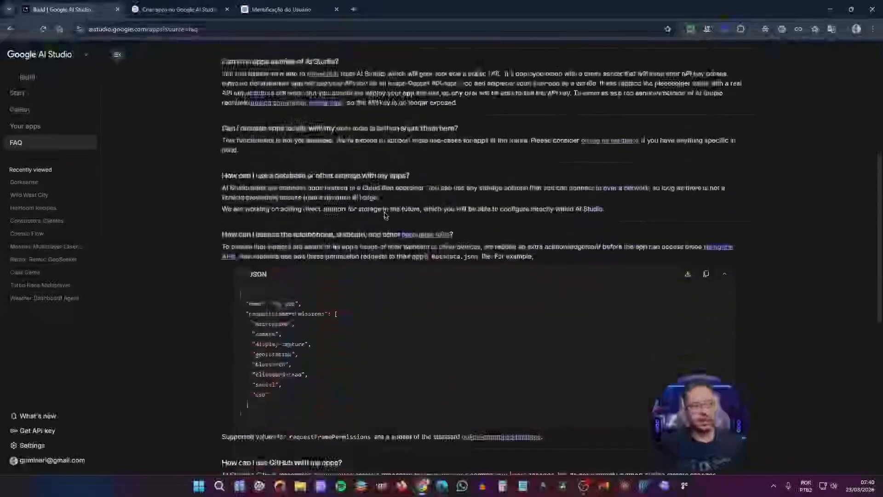
scroll(384, 209, "down", 4)
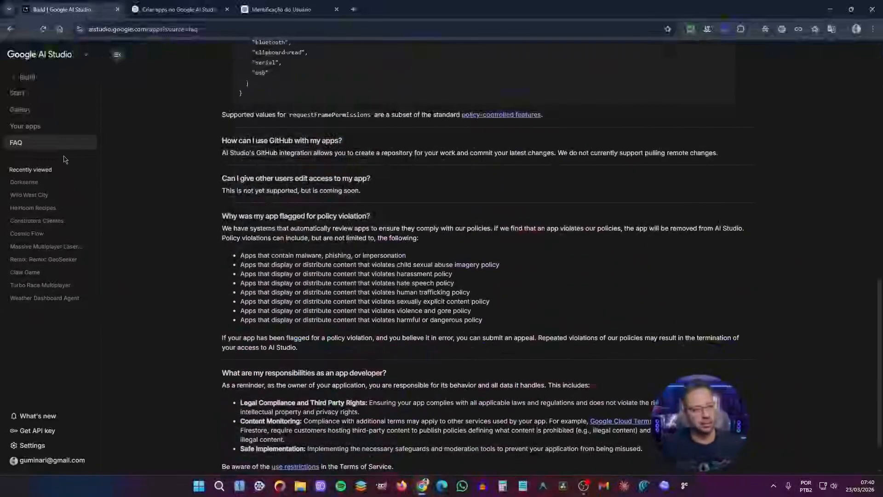
- Return to Build's start page and add the database and auth feature to the app prompt
left_click(38, 93)
scroll(580, 189, "up", 3)
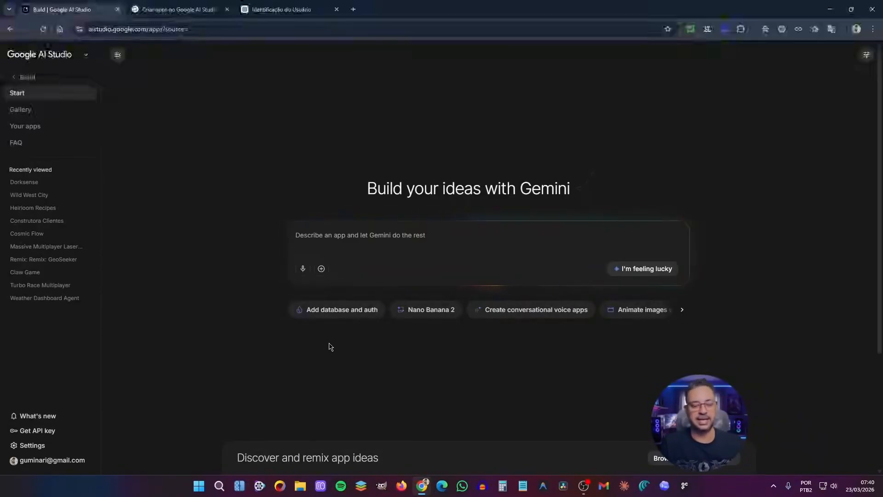
left_click(346, 313)
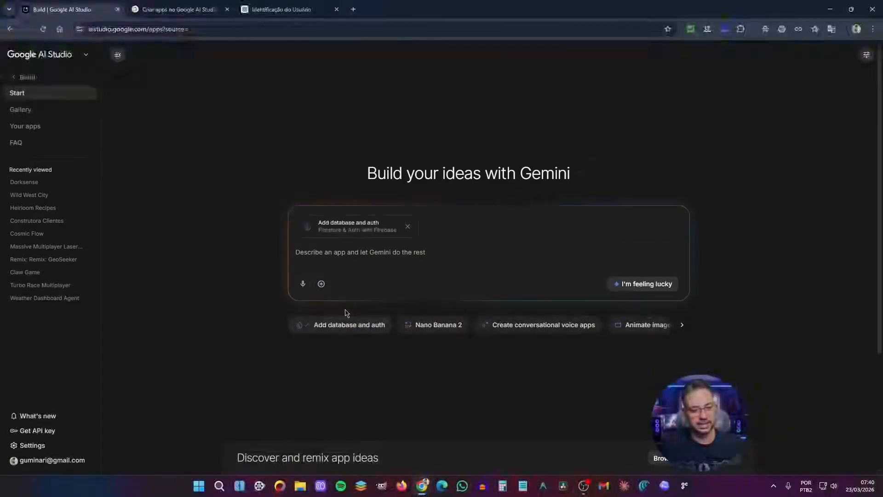
left_click(332, 255)
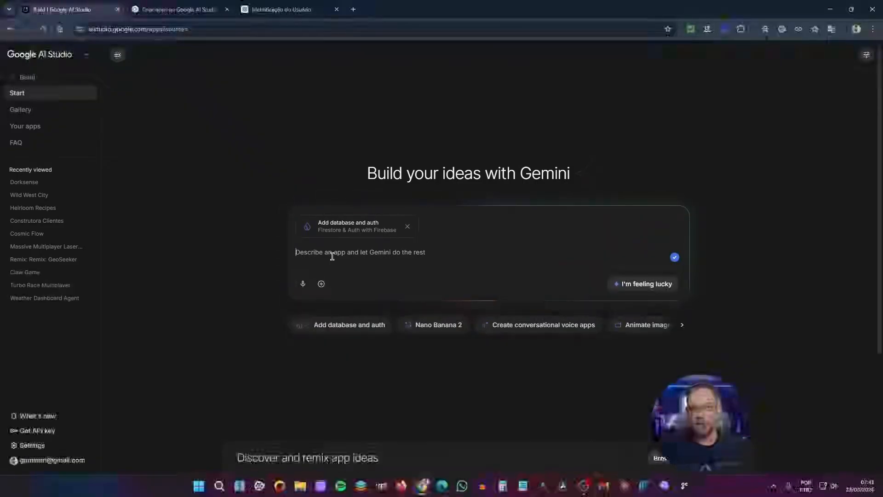
- Open the GemBooth sample from the app ideas on the start page and check its Remix option
scroll(493, 253, "down", 3)
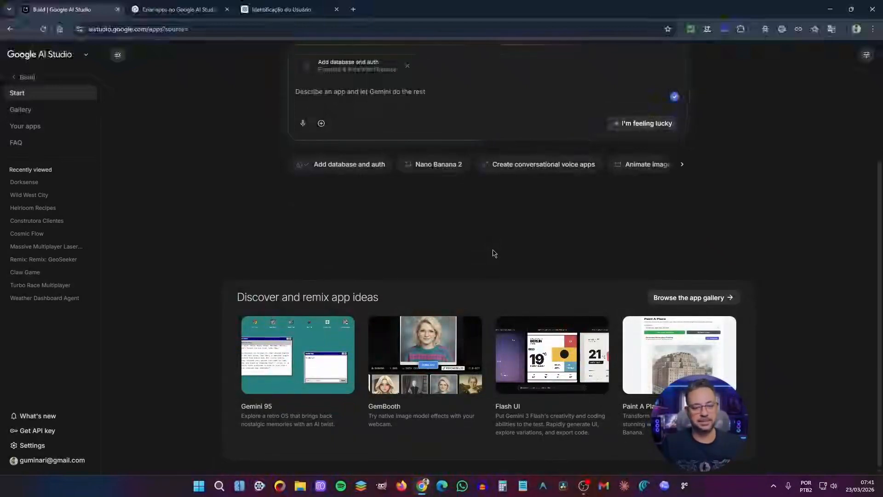
left_click(437, 360)
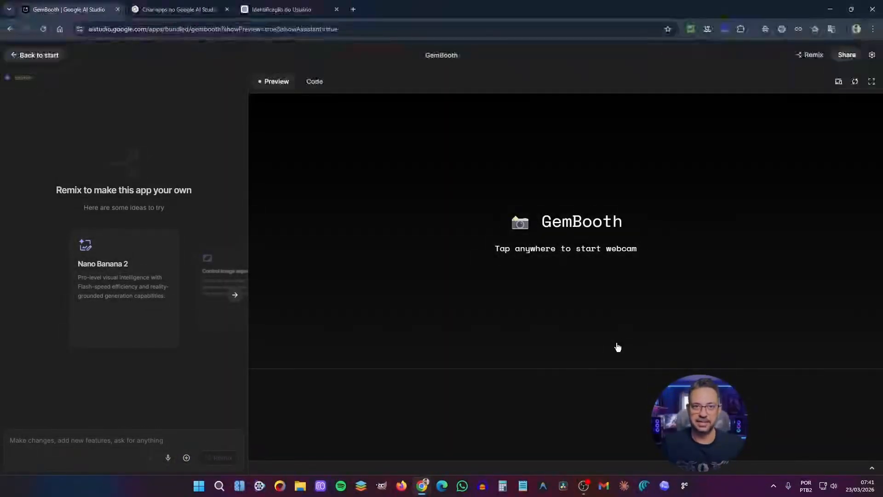
left_click(810, 55)
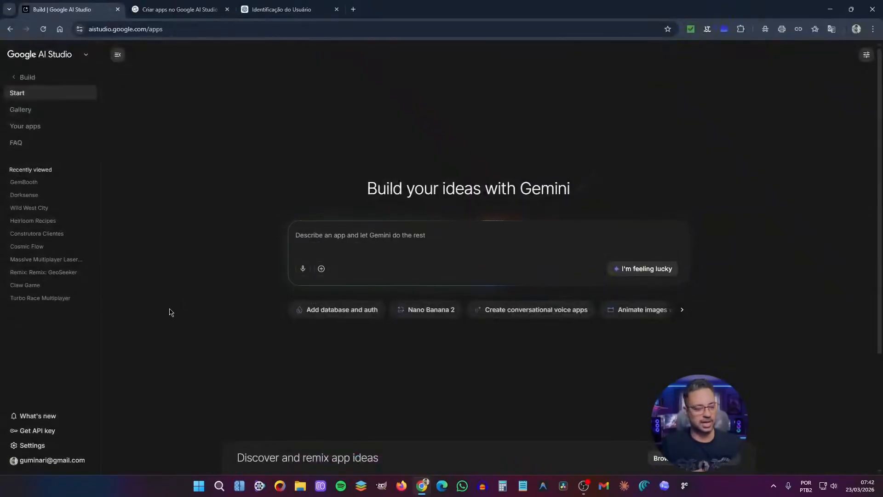
- Look through the What's new entries for models and apps, and open the API keys page
left_click(32, 419)
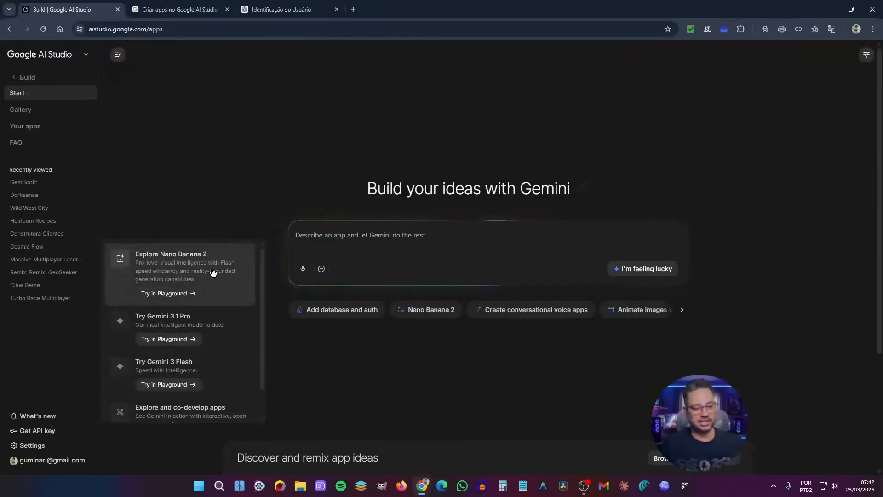
scroll(193, 313, "down", 1)
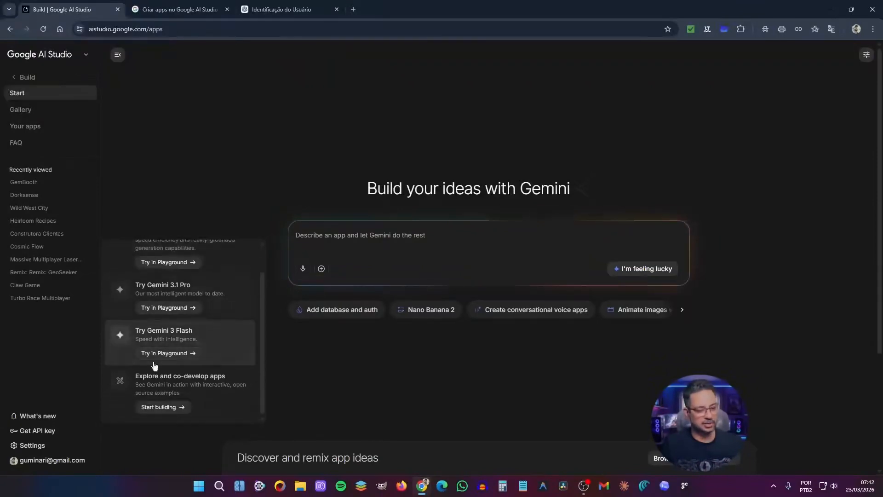
left_click(44, 433)
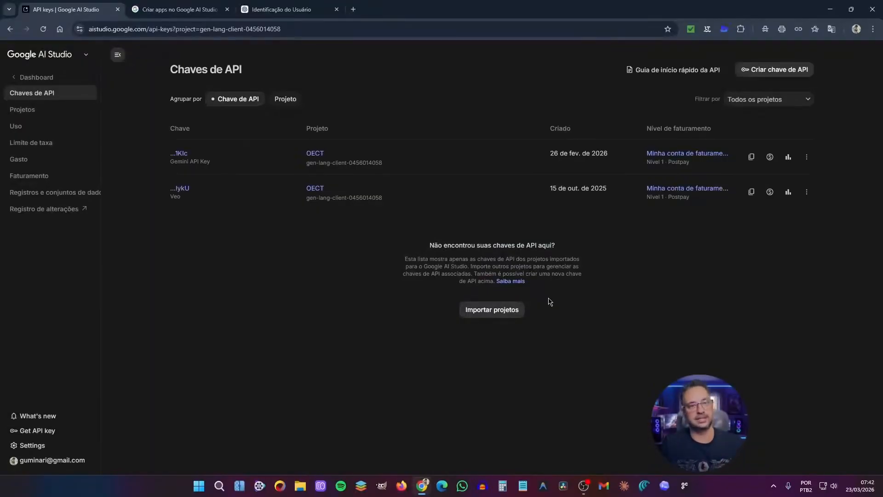
- Examine the settings for theme, submit prompt key and applet notifications without changing them
left_click(32, 445)
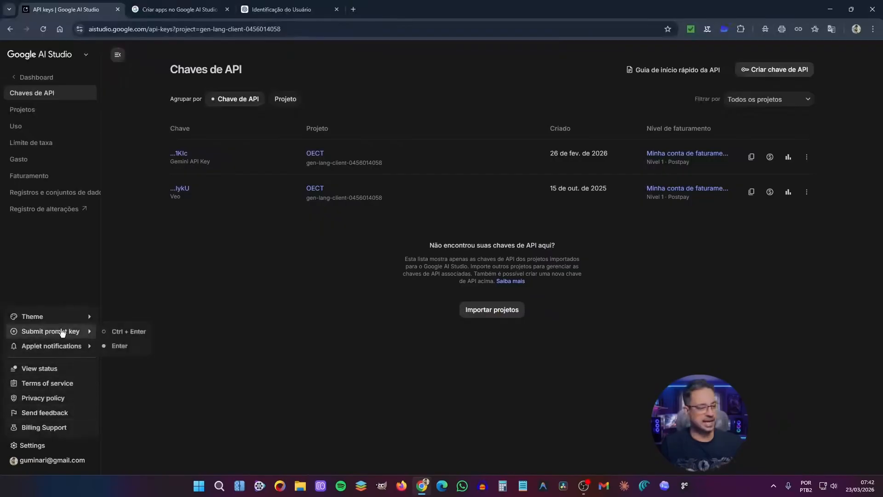
mouse_move(69, 317)
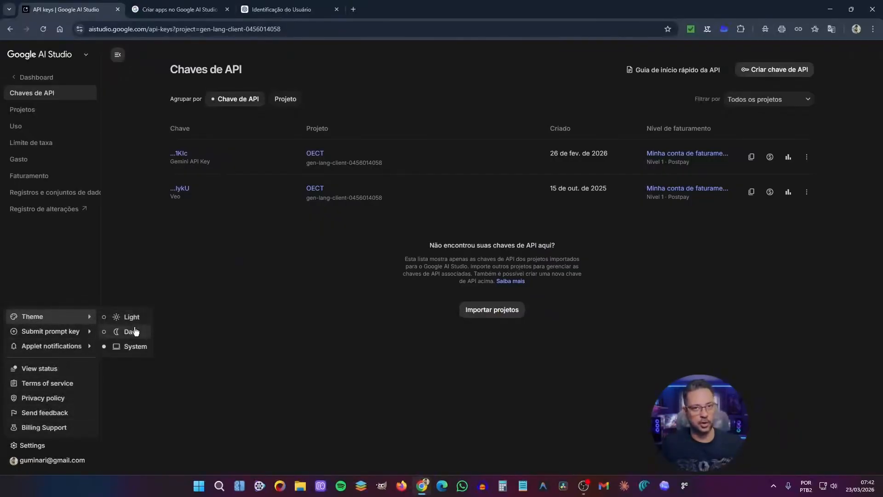
mouse_move(74, 332)
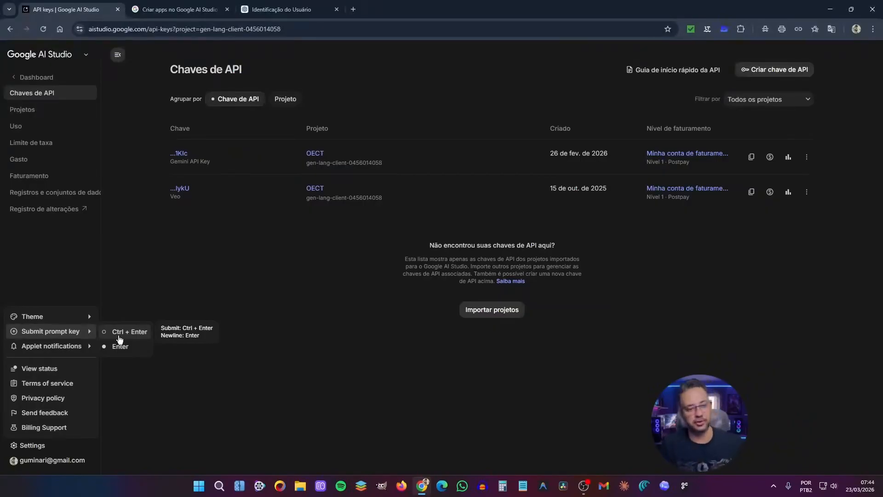
mouse_move(54, 352)
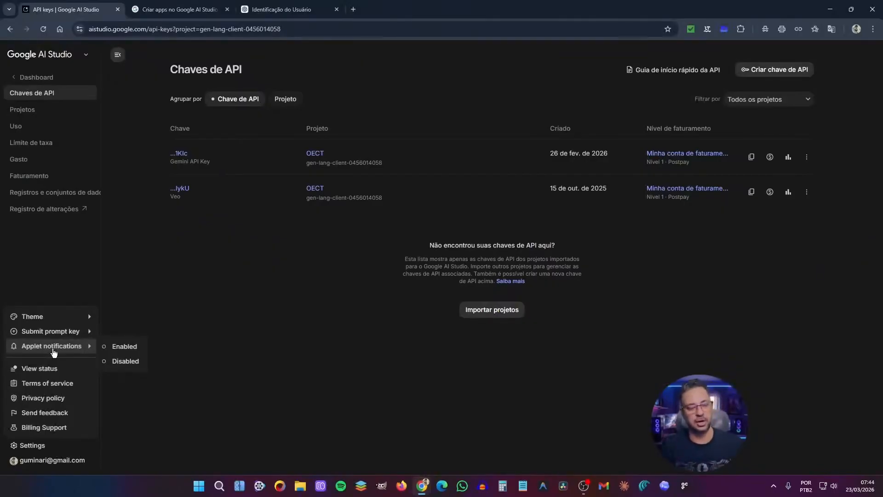
- Examine the Google AI Studio and Gemini API status history with its past incidents, and close the status page
left_click(42, 369)
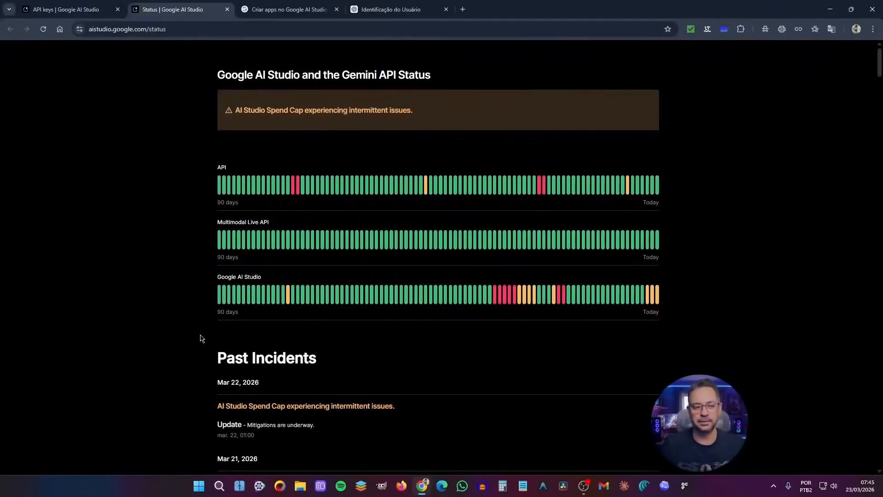
mouse_move(293, 182)
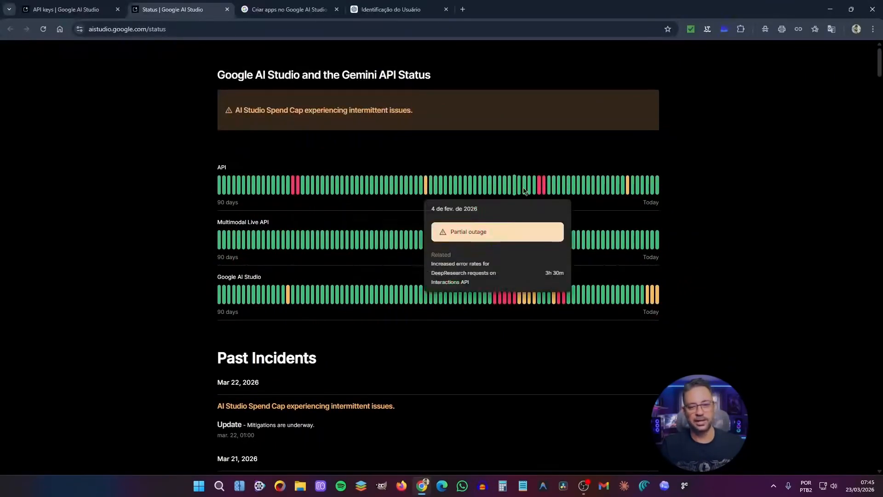
mouse_move(628, 186)
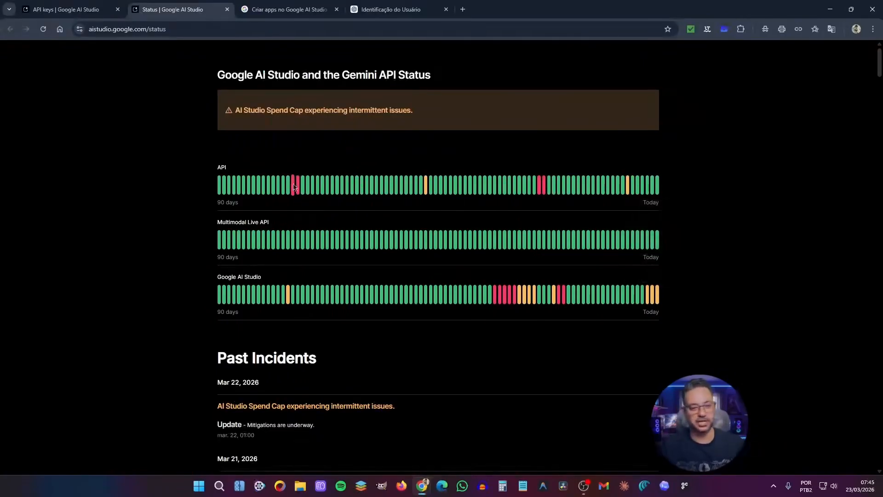
scroll(513, 219, "down", 1)
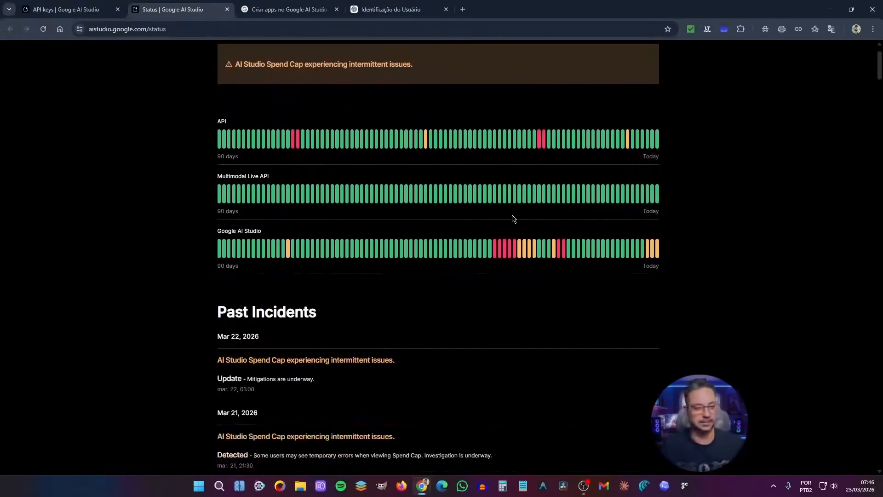
key("ctrl+w")
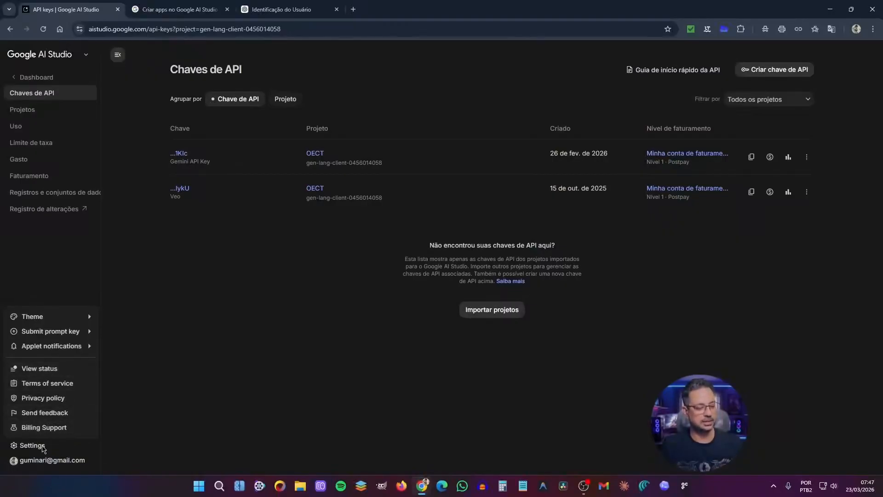
- Open the Construtora Clientes app and review its chat history back to the original prompt
mouse_move(62, 337)
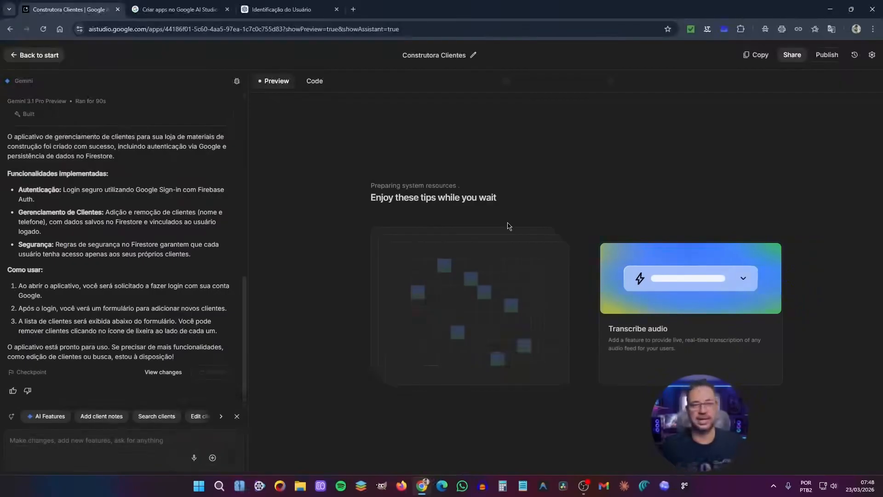
scroll(111, 256, "up", 10)
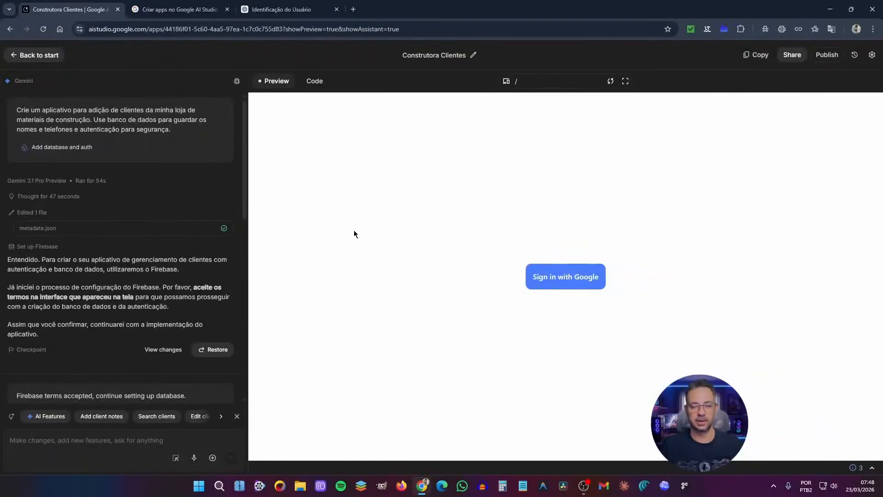
- Look through the app's source files, including .env.example, .gitignore, the Firebase configuration and blueprint, firestore.rules, index.html, metadata.json and package-lock.json
left_click(314, 81)
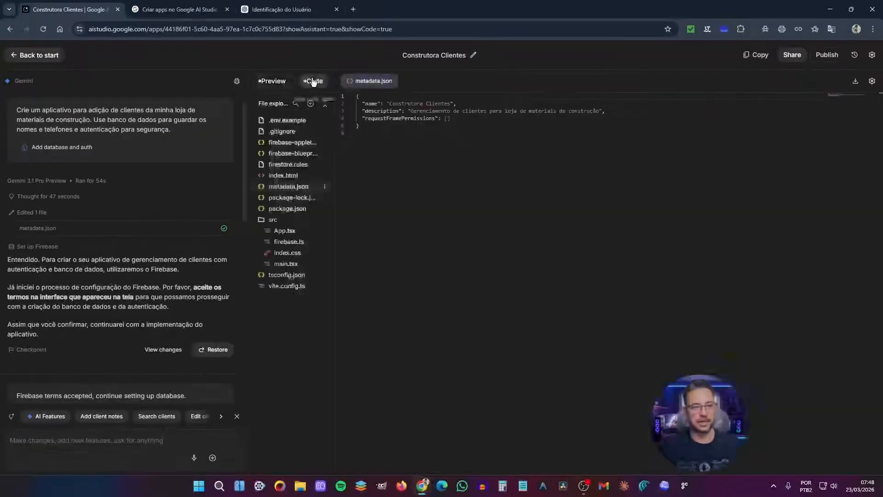
left_click(303, 124)
left_click(289, 134)
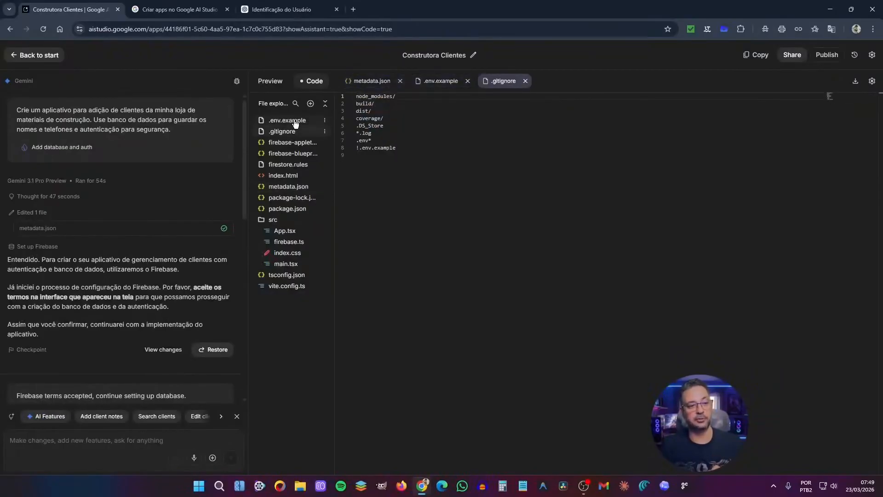
left_click(291, 145)
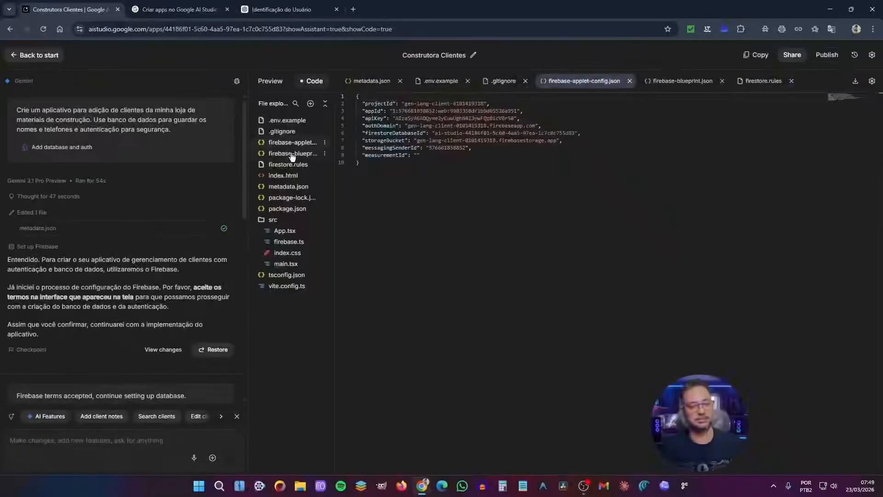
left_click(292, 156)
left_click(290, 165)
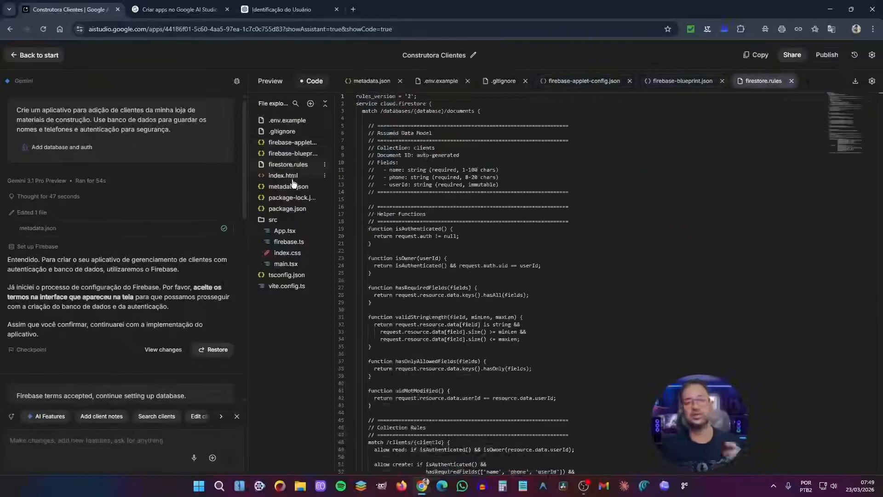
left_click(292, 178)
left_click(293, 187)
left_click(296, 197)
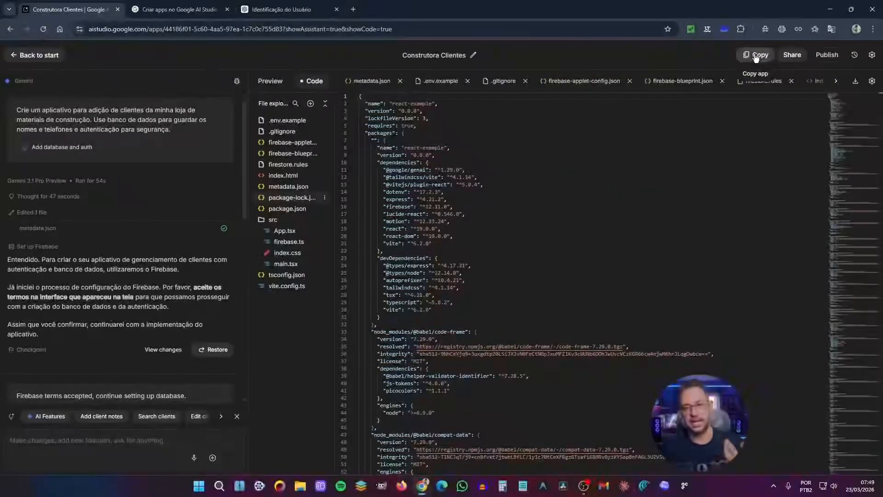
- Download the app's code as a ZIP file named construtora-clientes to the desktop folder (Área de Trabalho)
left_click(856, 84)
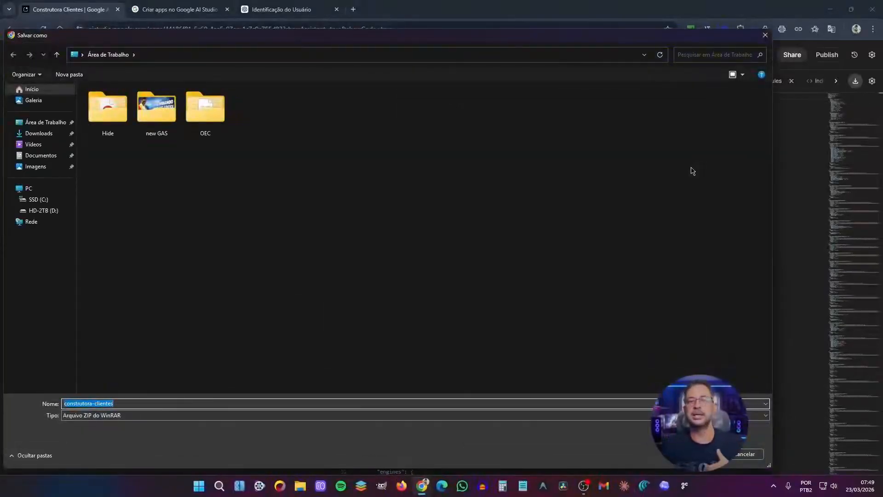
left_click(706, 454)
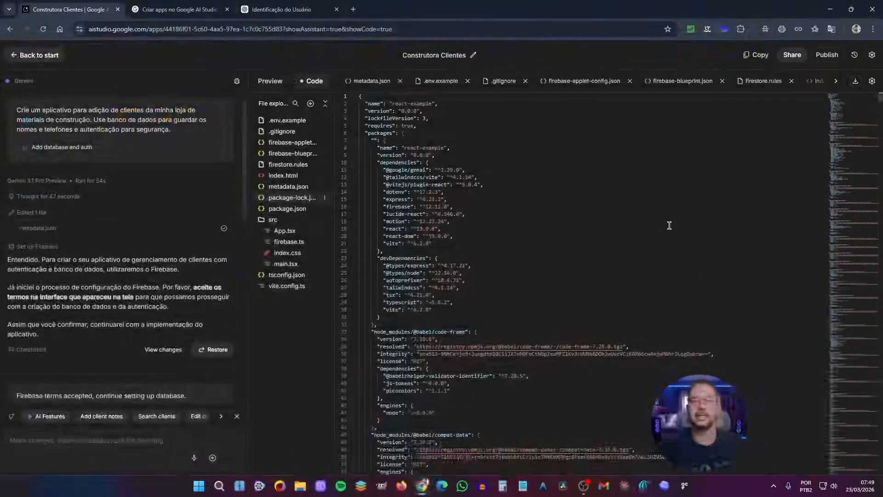
- Return to the app preview, review the chat's action history, and sign in to the app with Google
left_click(271, 81)
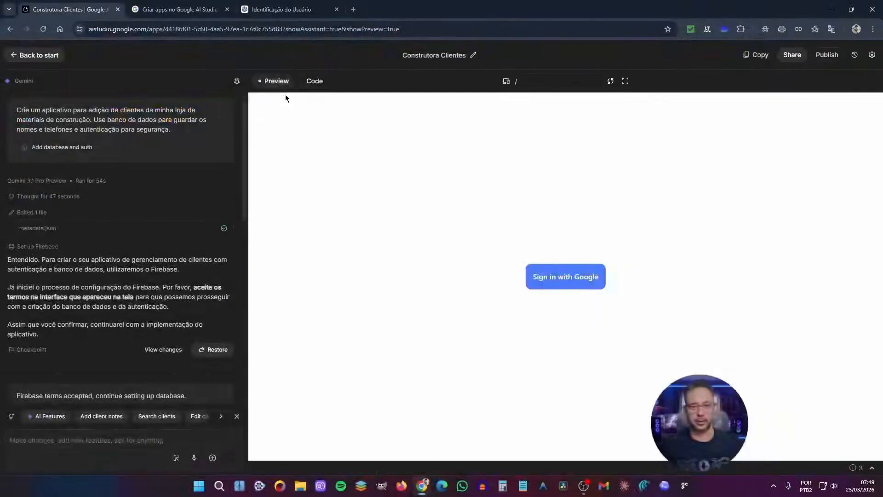
scroll(79, 252, "down", 5)
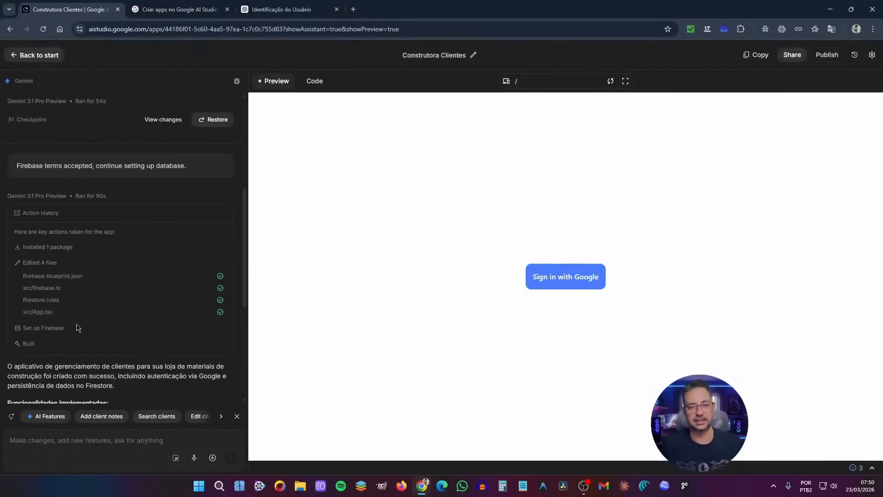
left_click(563, 281)
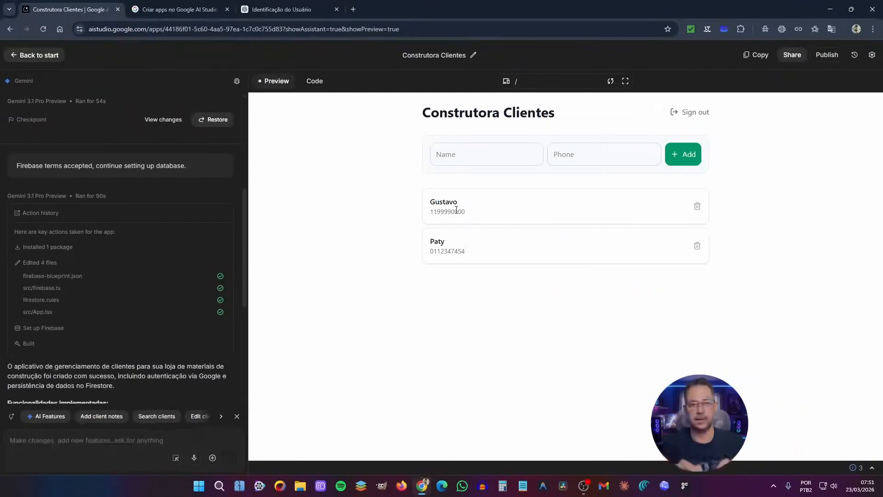
- Add a client named Dog with a placeholder phone number in the previewed app
left_click(505, 155)
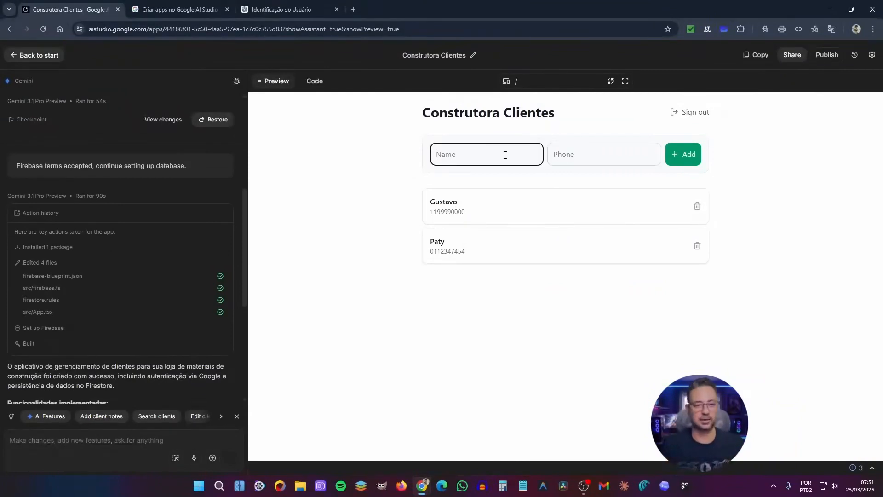
type("Dog")
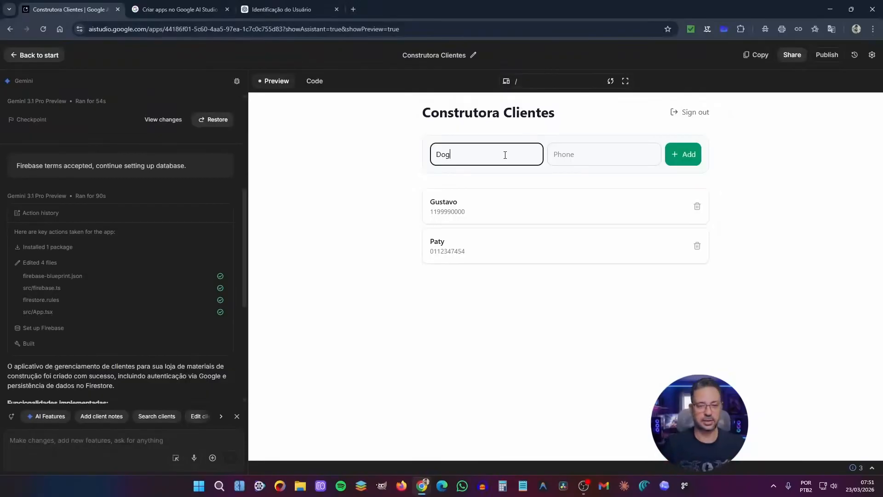
left_click(570, 155)
type("0000-0000")
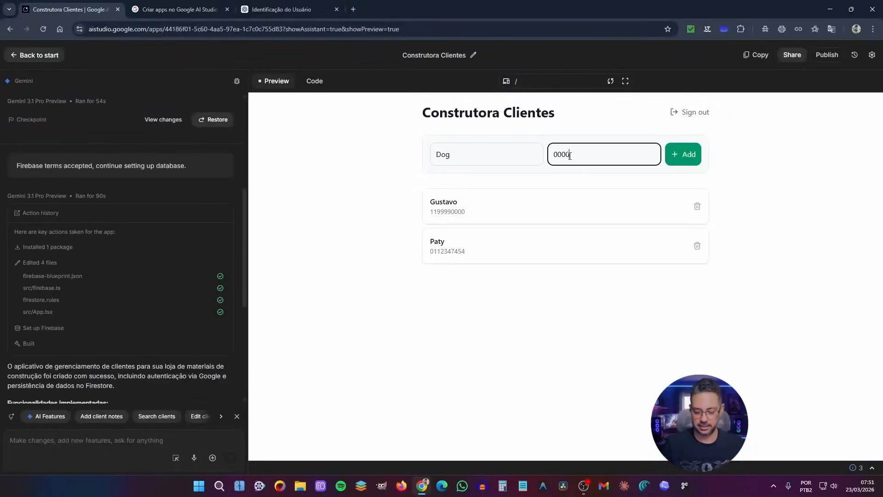
left_click(675, 161)
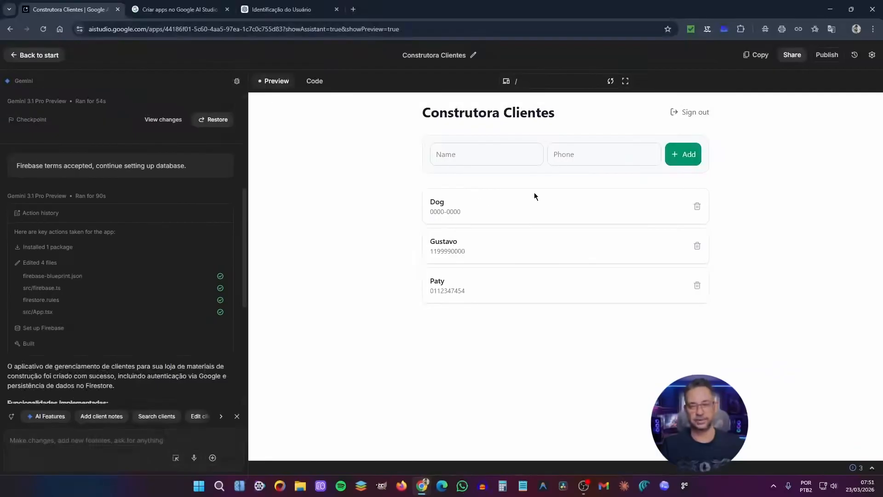
- Check the app preview in the mobile layout and in full screen, and return to the normal editor view
left_click(507, 83)
left_click(528, 112)
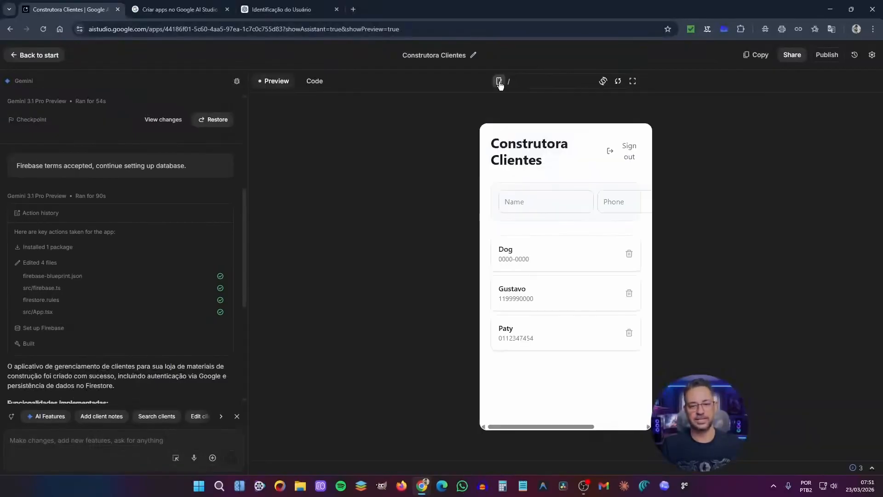
left_click(499, 81)
left_click(531, 97)
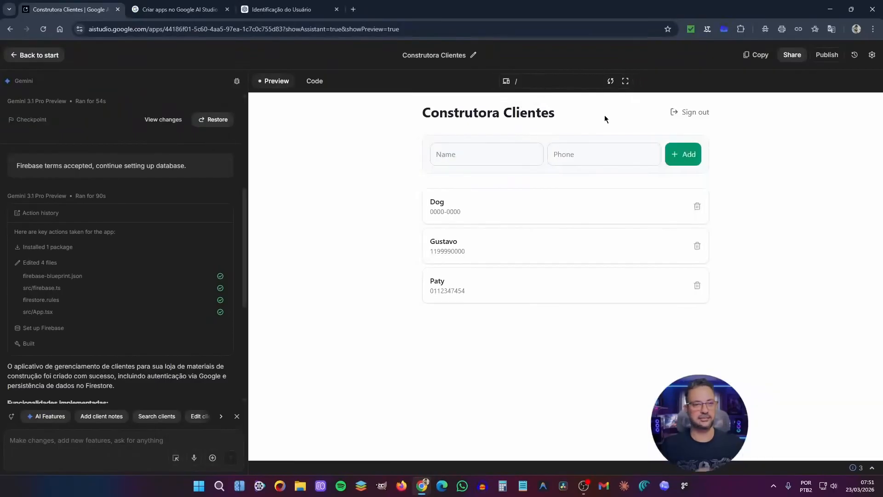
left_click(625, 82)
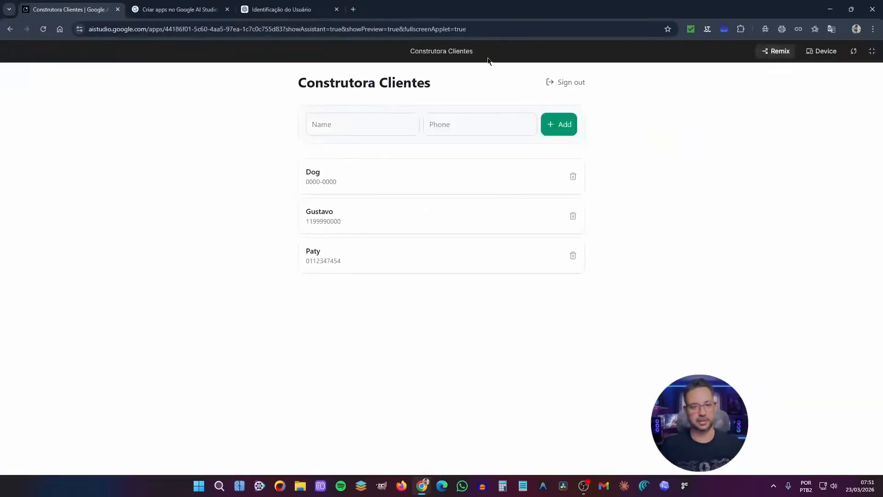
left_click(854, 52)
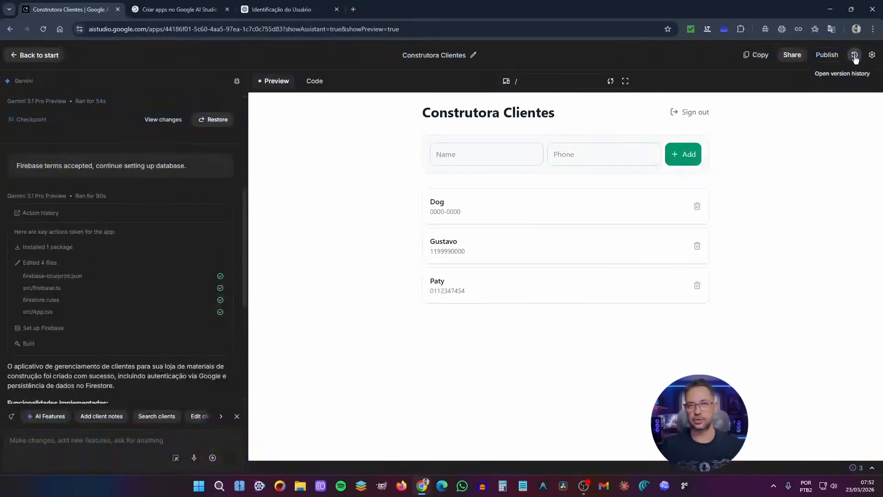
- Examine the app's version history, select the earlier version created by the original prompt, and return to the preview
left_click(855, 55)
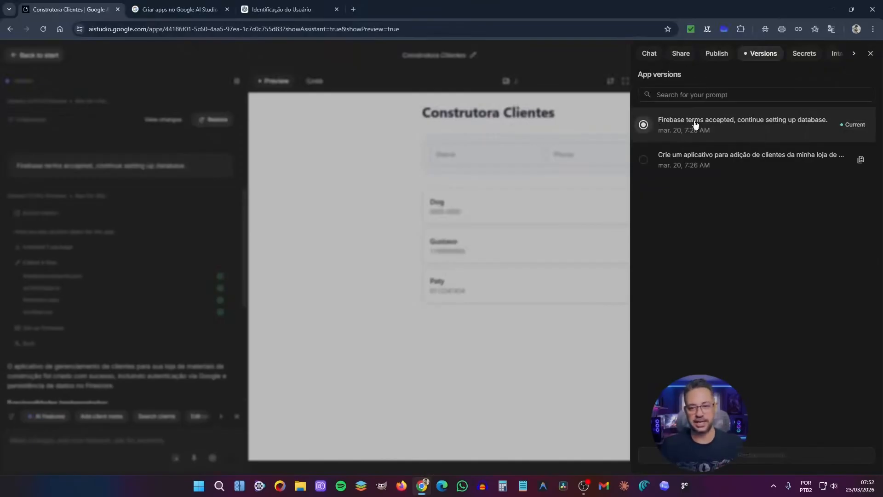
left_click(667, 163)
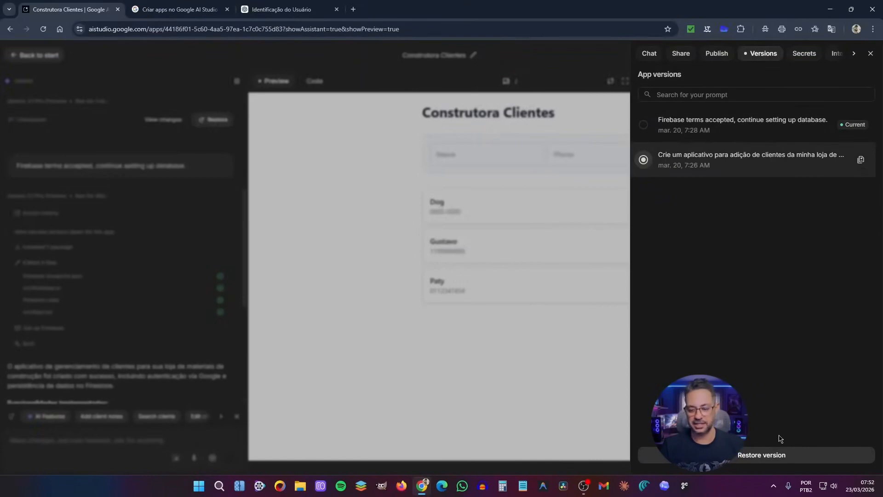
left_click(739, 456)
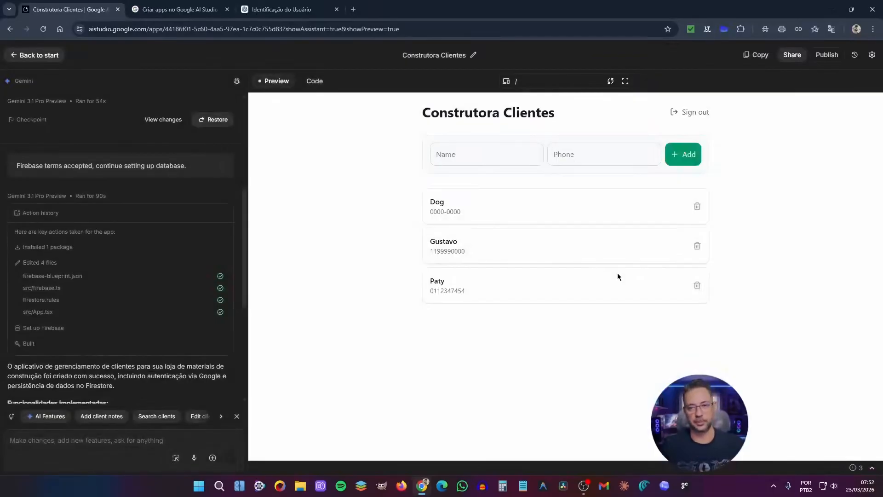
- Check the app's publishing details and open the published Construtora Clientes app
left_click(827, 56)
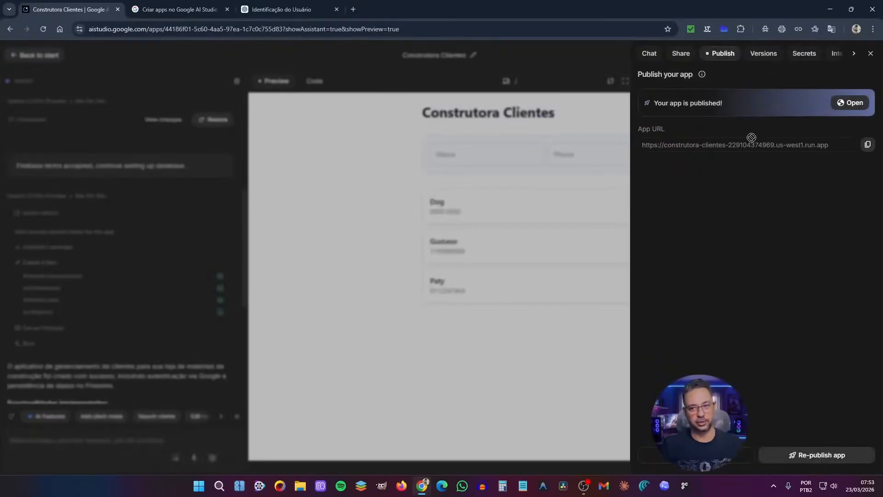
left_click(853, 103)
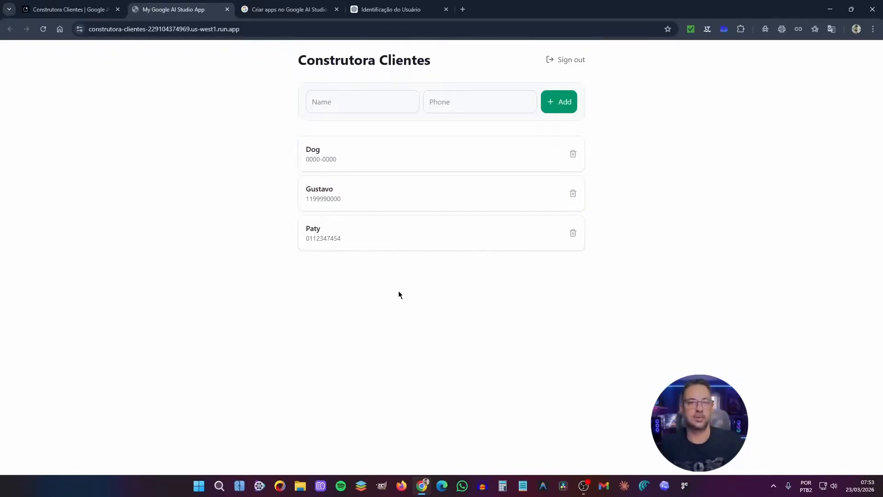
- Return to the app editor and examine Gemini's closing summary and the suggested improvements, including Edit client details, Confirm delete and Sort clients
left_click(94, 11)
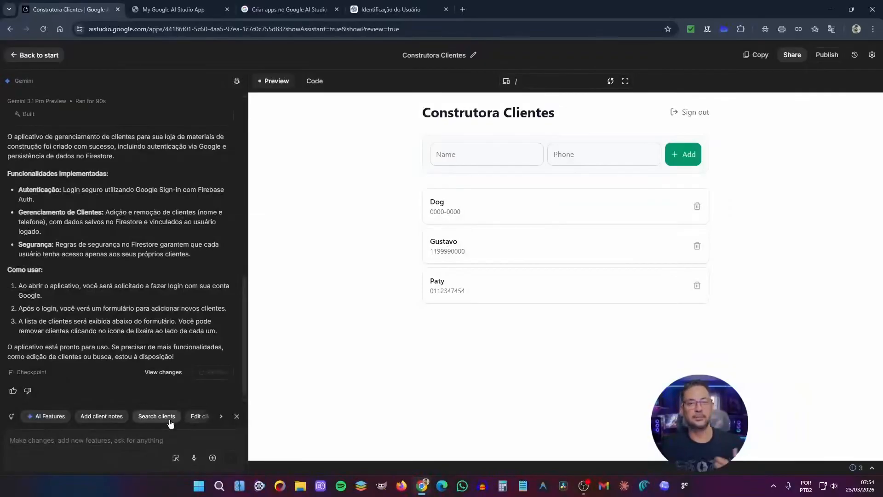
left_click(221, 415)
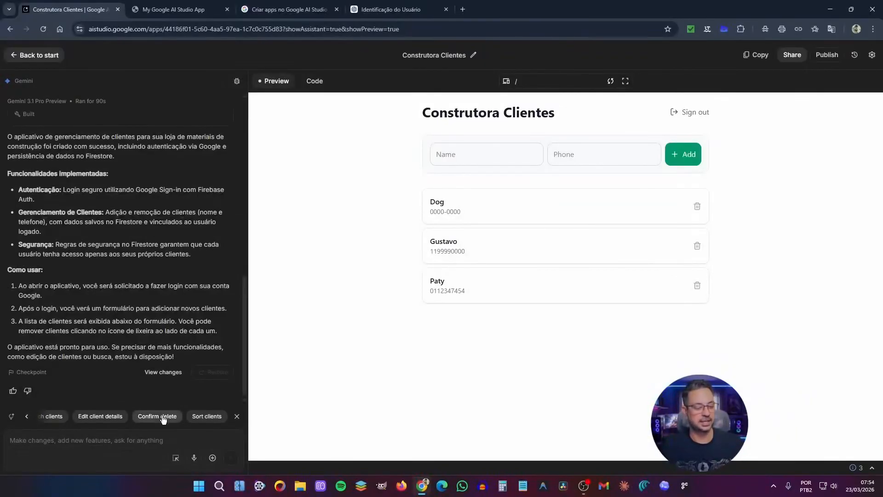
left_click(162, 418)
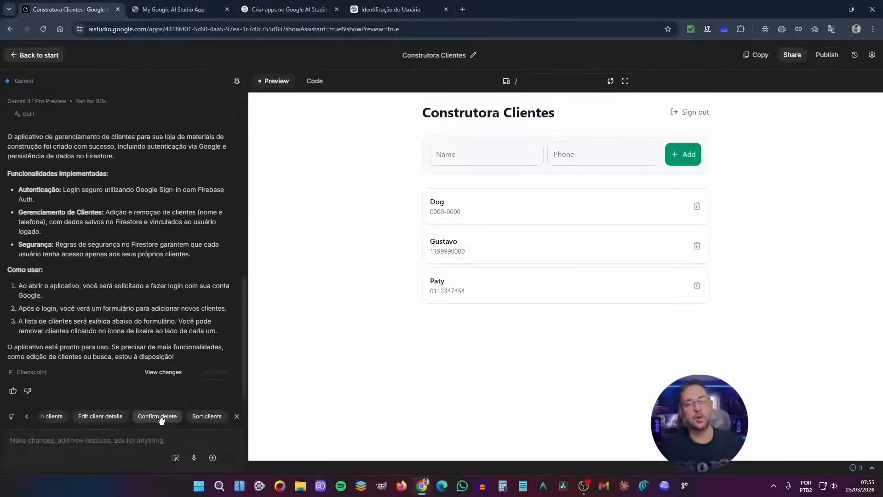